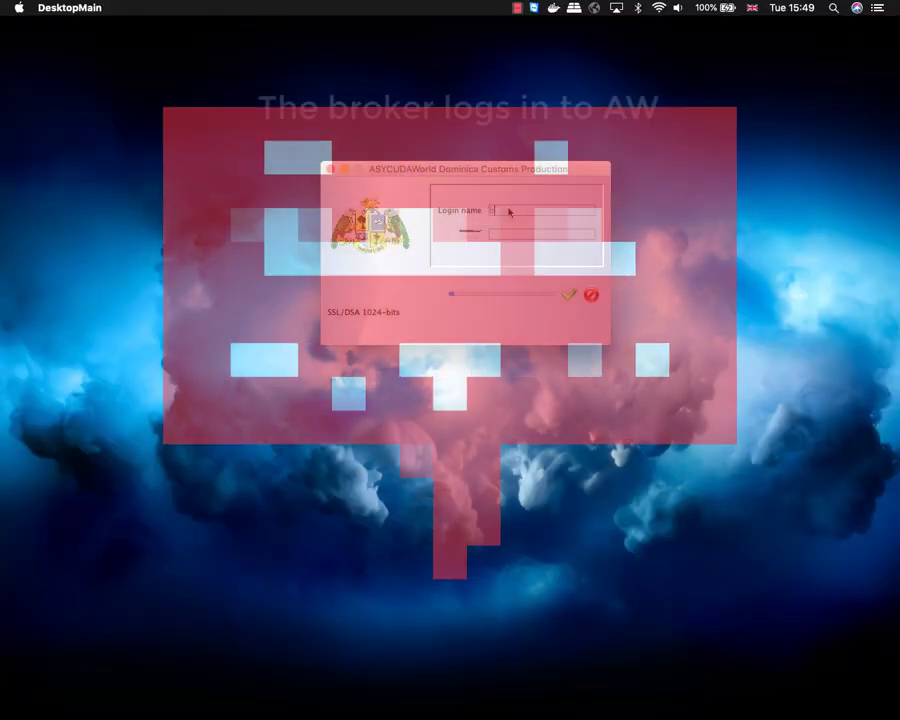
Log in to ASYCUDAWorld Dominica Customs with the broker account password
type("***")
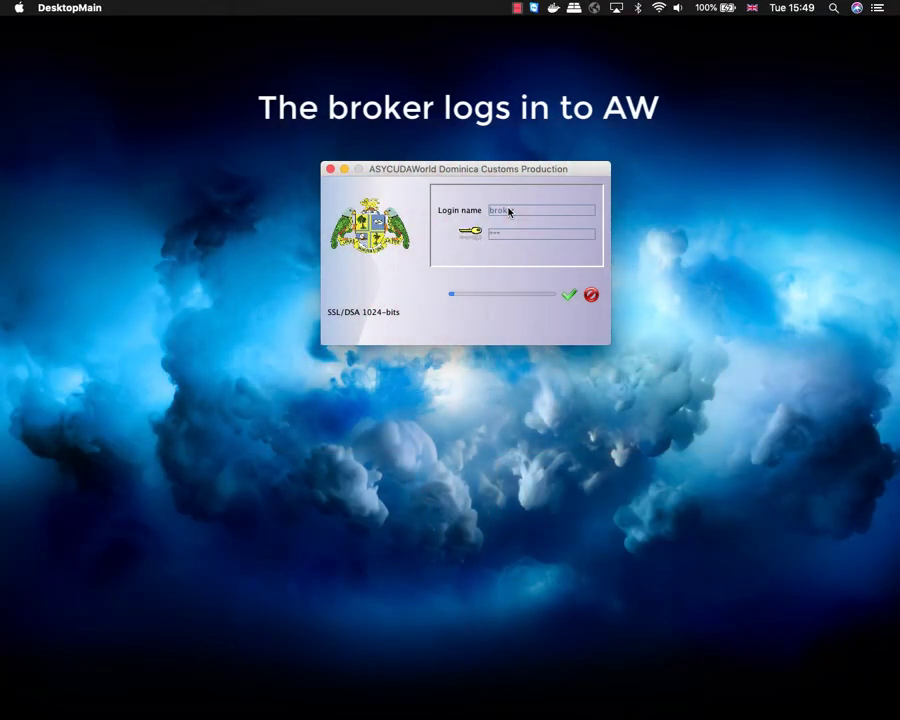
key("Return")
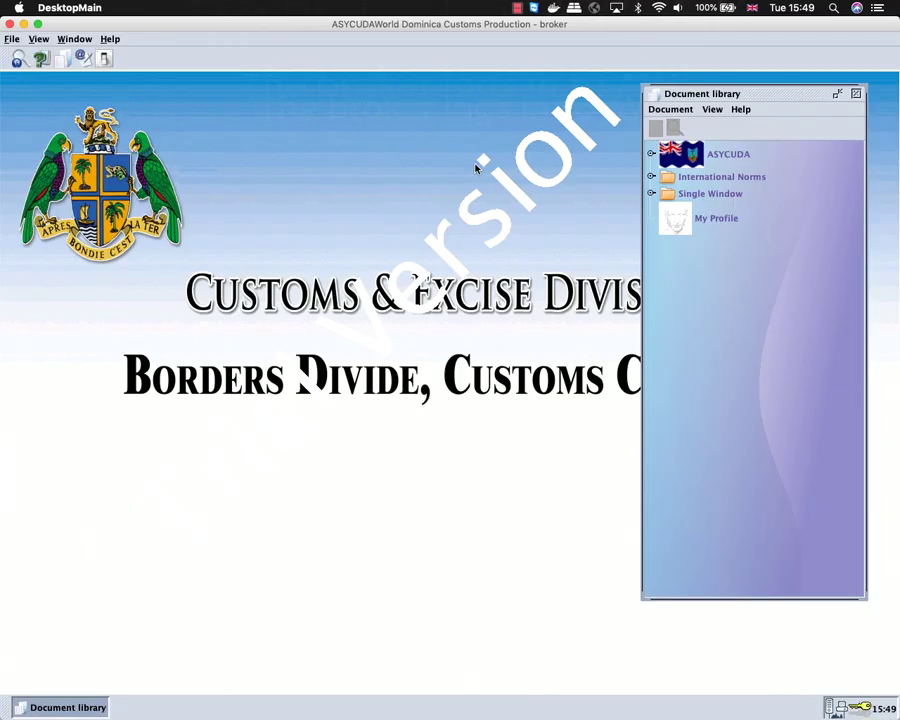
Start a new Detailed Declaration from ASYCUDA > Goods Clearance > Declaration in the Document library
left_click(651, 154)
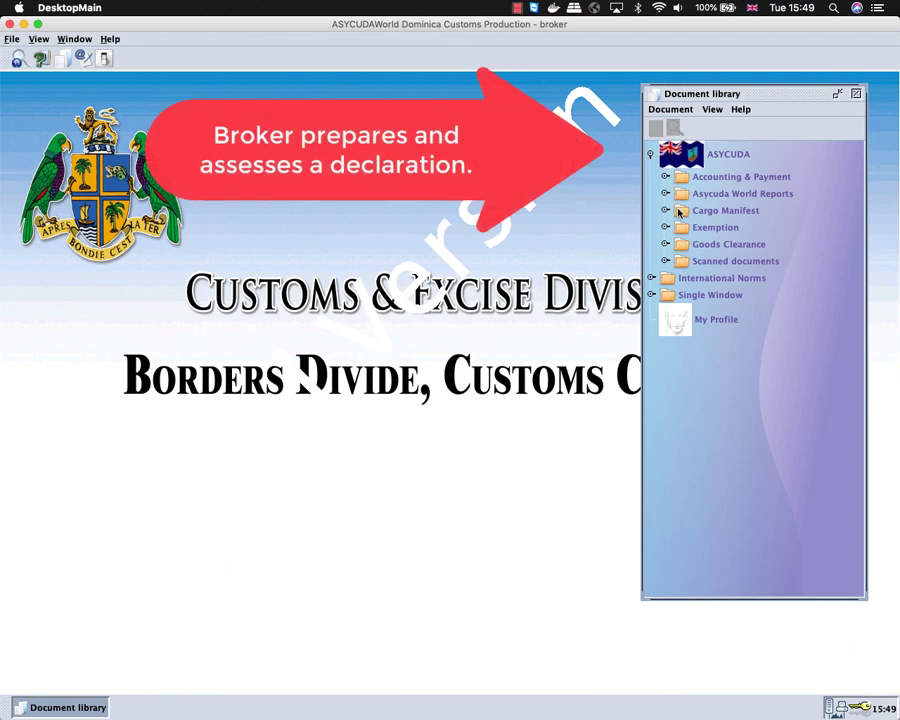
left_click(665, 244)
left_click(679, 261)
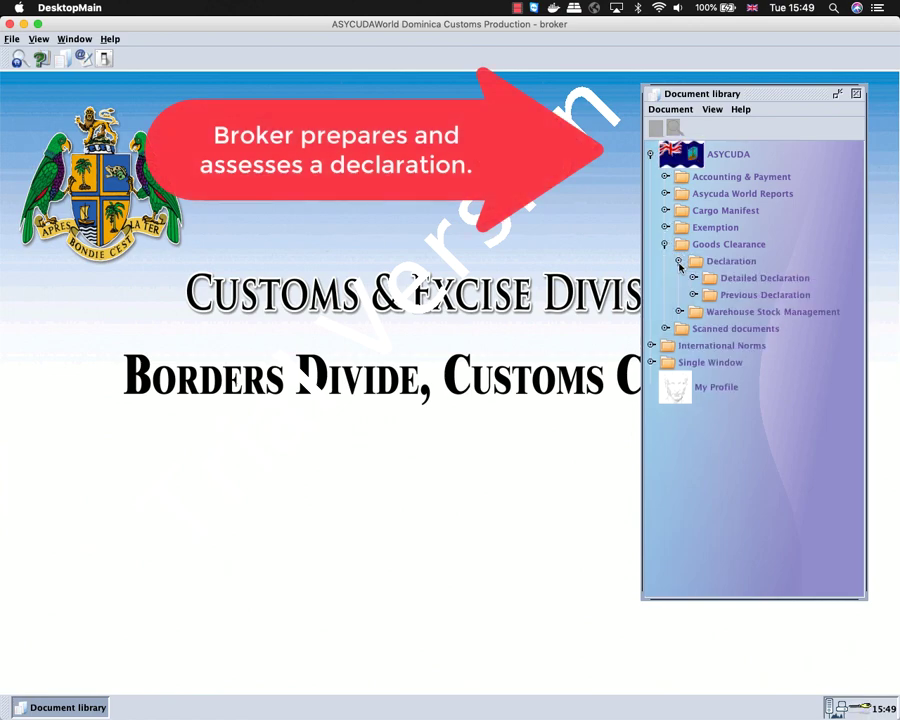
left_click(694, 278)
left_click(731, 292)
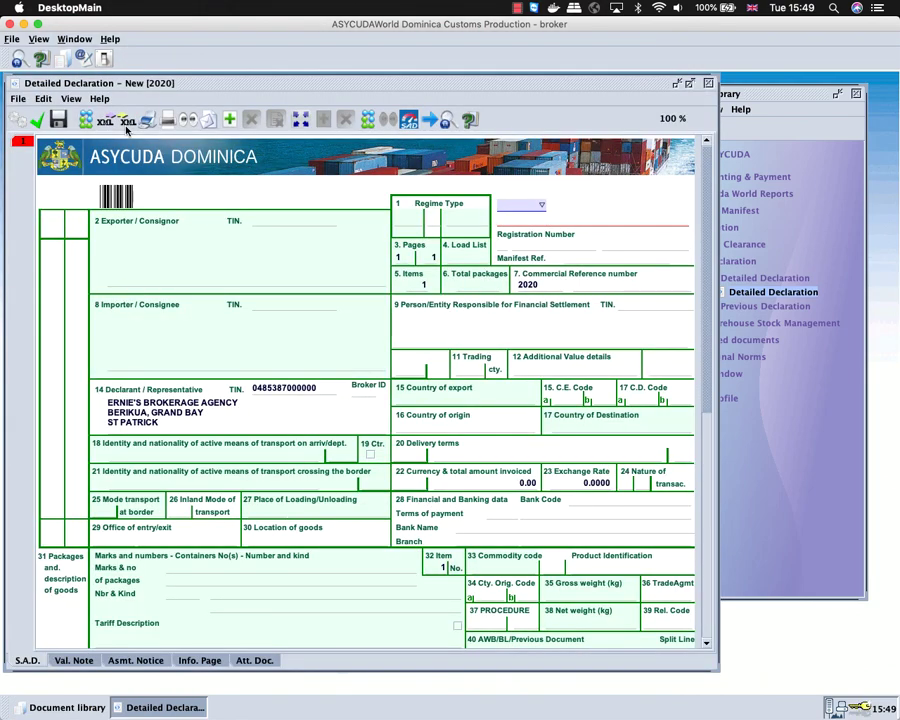
Import the ernietest XML file into the declaration and set box 7 reference to SUNRISE43211
left_click(127, 121)
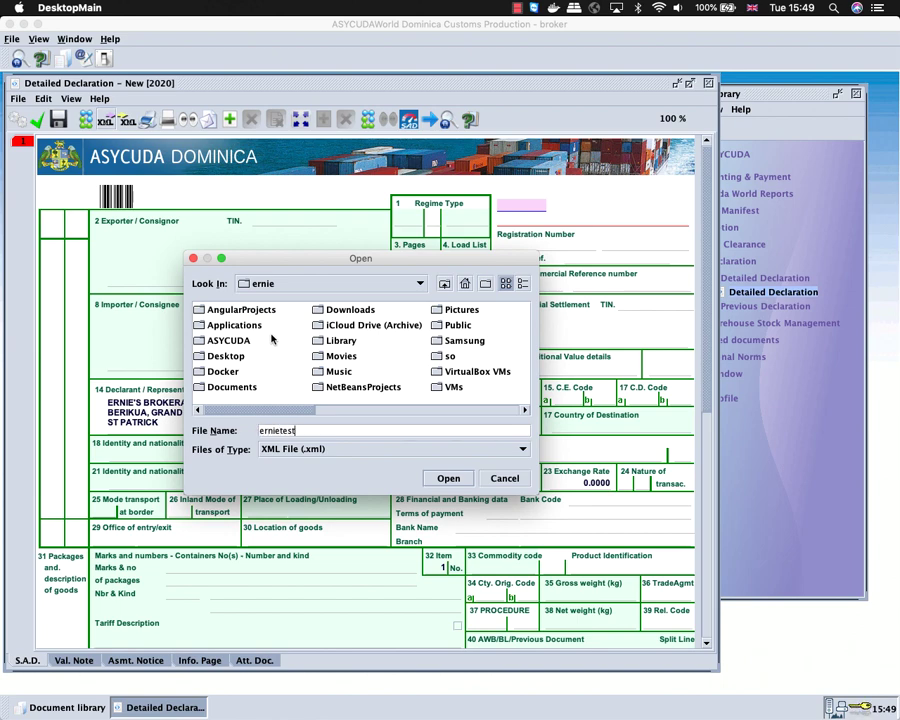
left_click(432, 479)
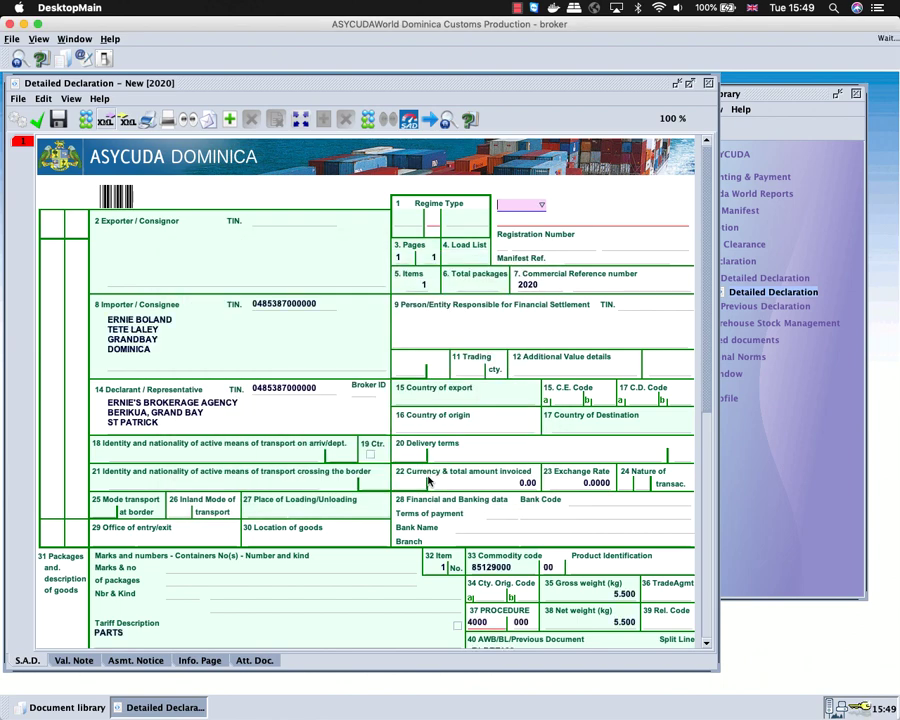
left_click(362, 395)
left_click(639, 289)
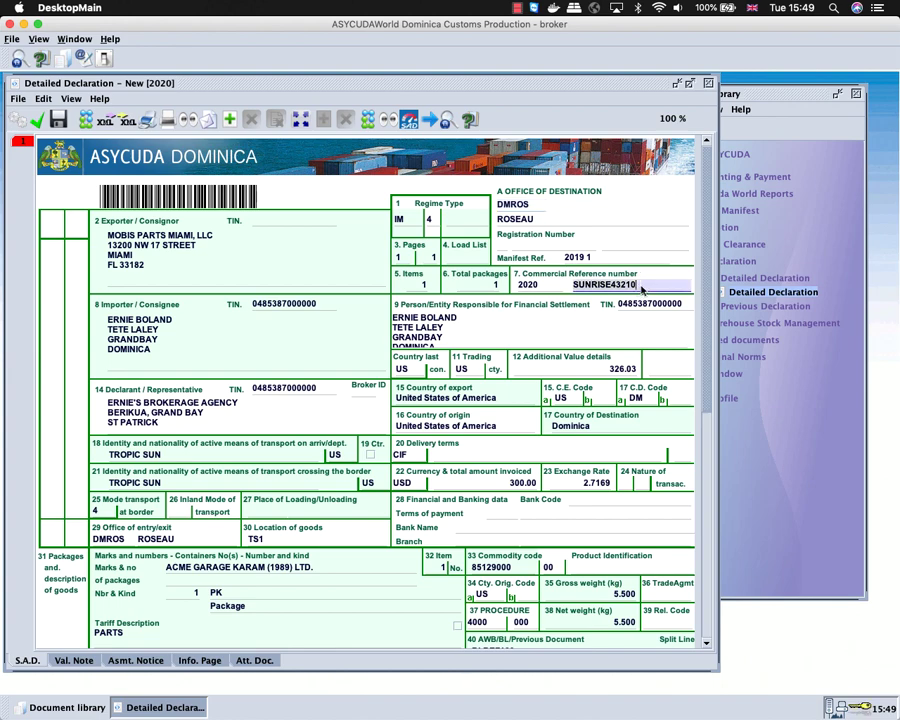
key("Tab")
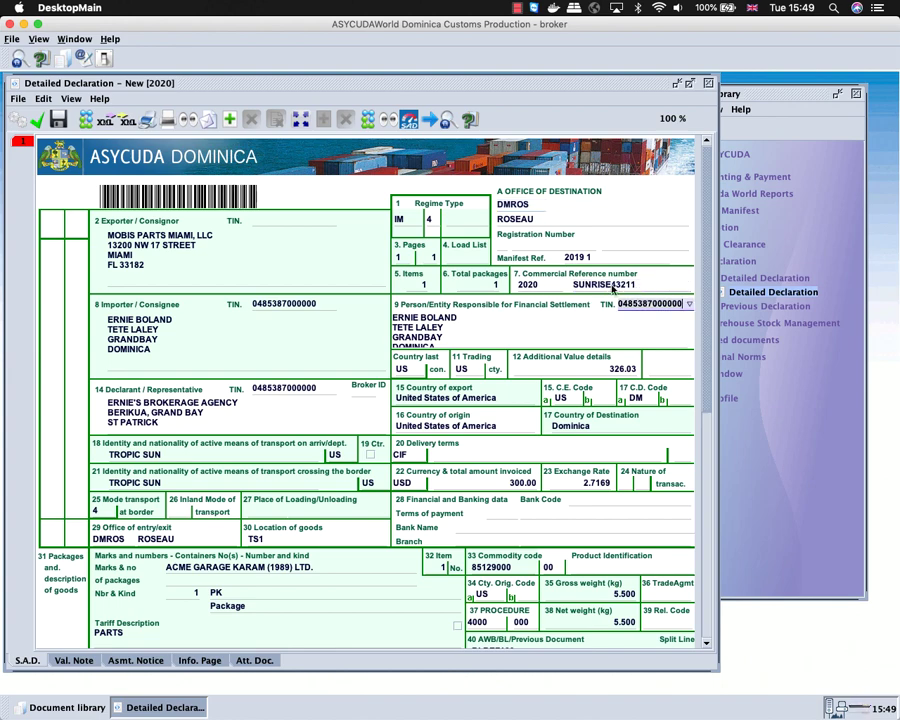
Verify and assess the declaration, registering it as C 4 with assessment L 4
left_click(40, 122)
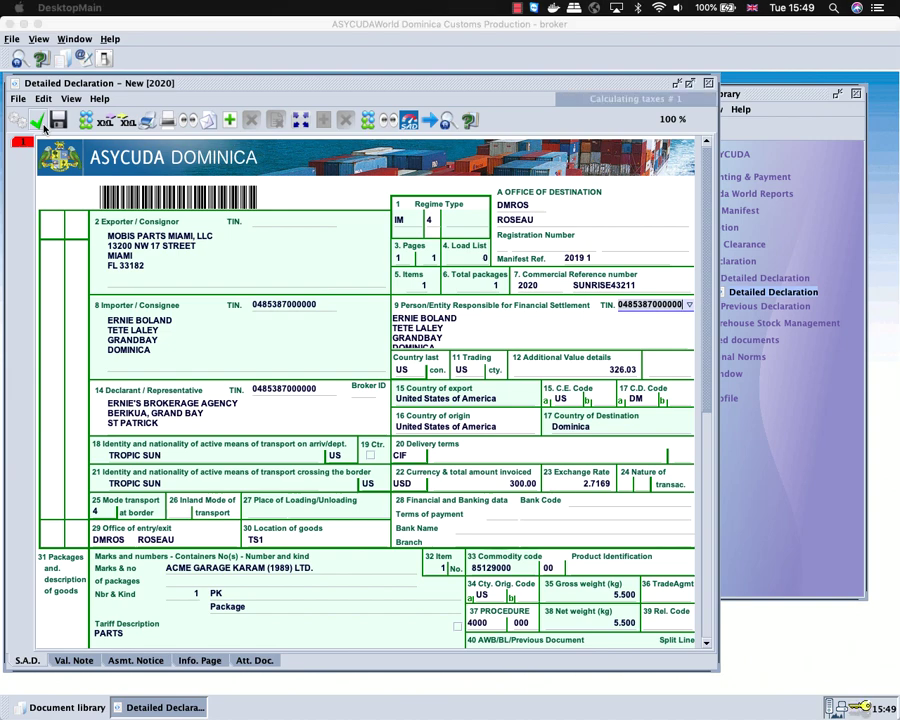
left_click(451, 392)
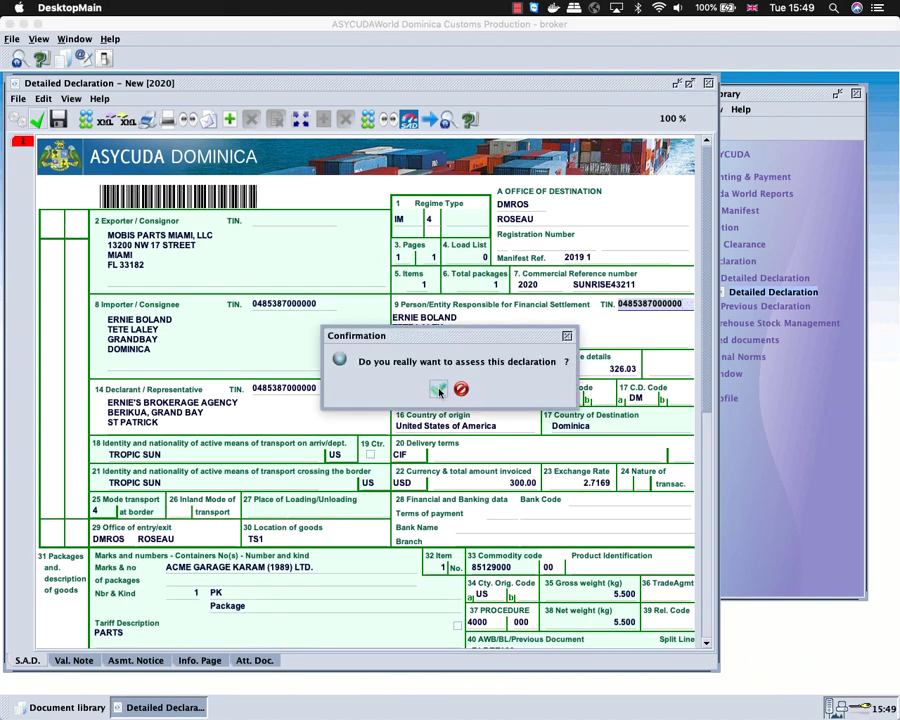
left_click(438, 389)
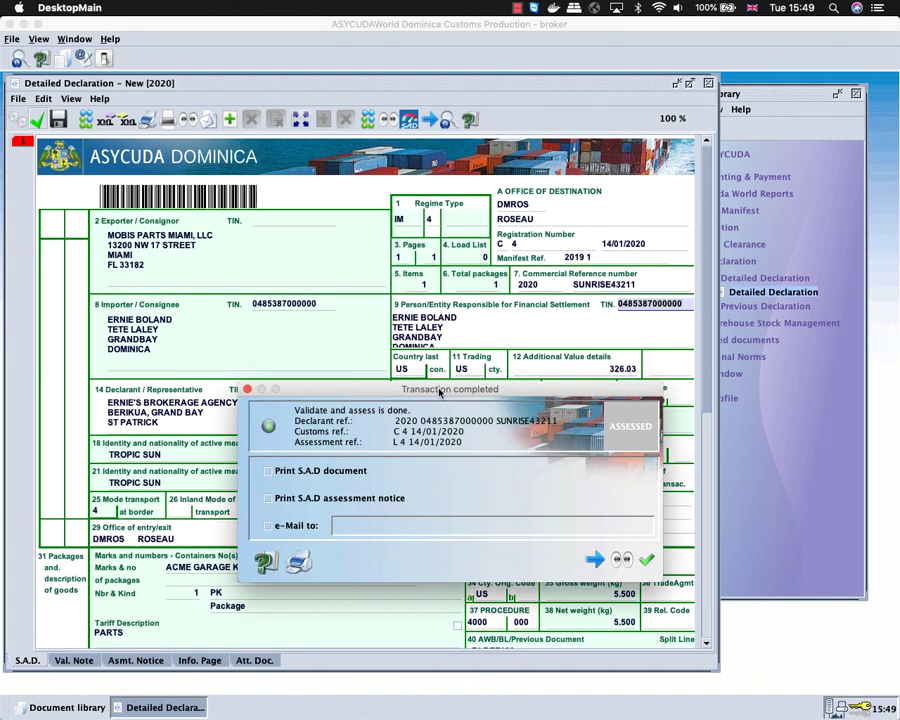
left_click(648, 560)
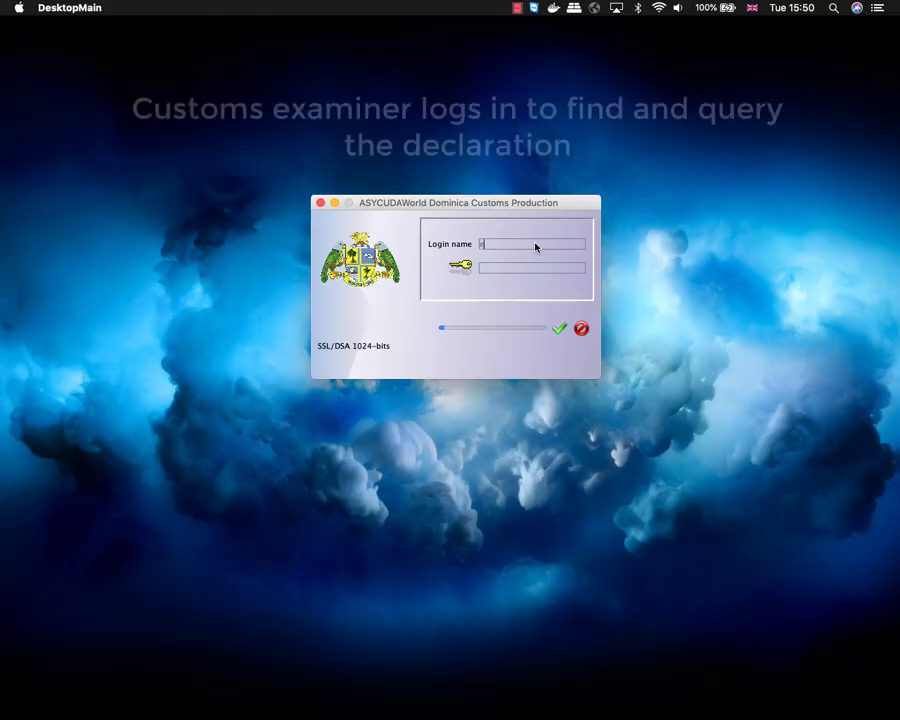
Sign in with the examiner account login name and its password
type("exam")
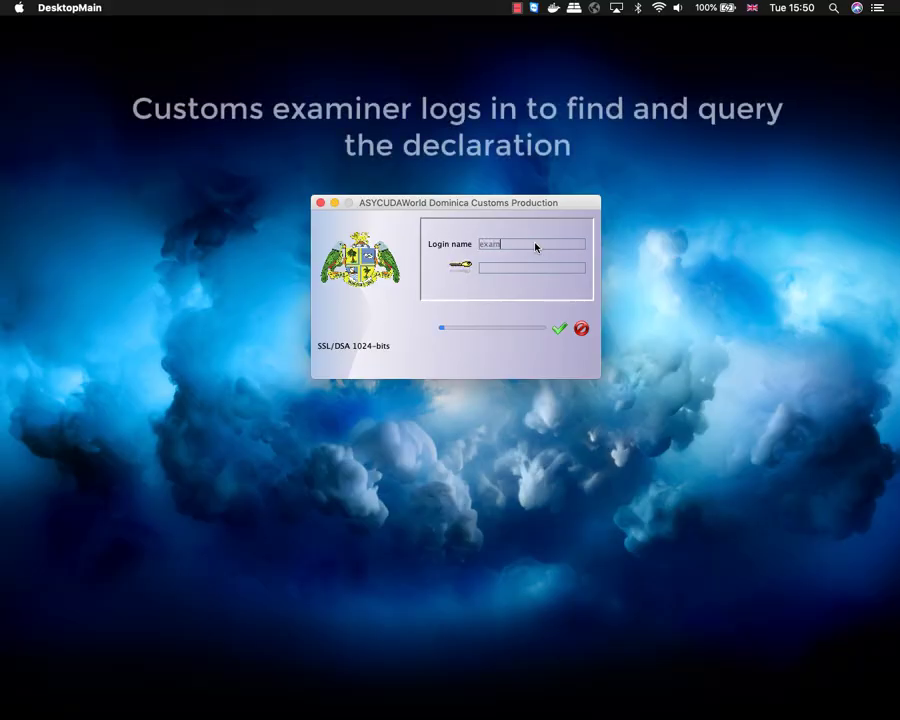
type("iner")
key("Tab")
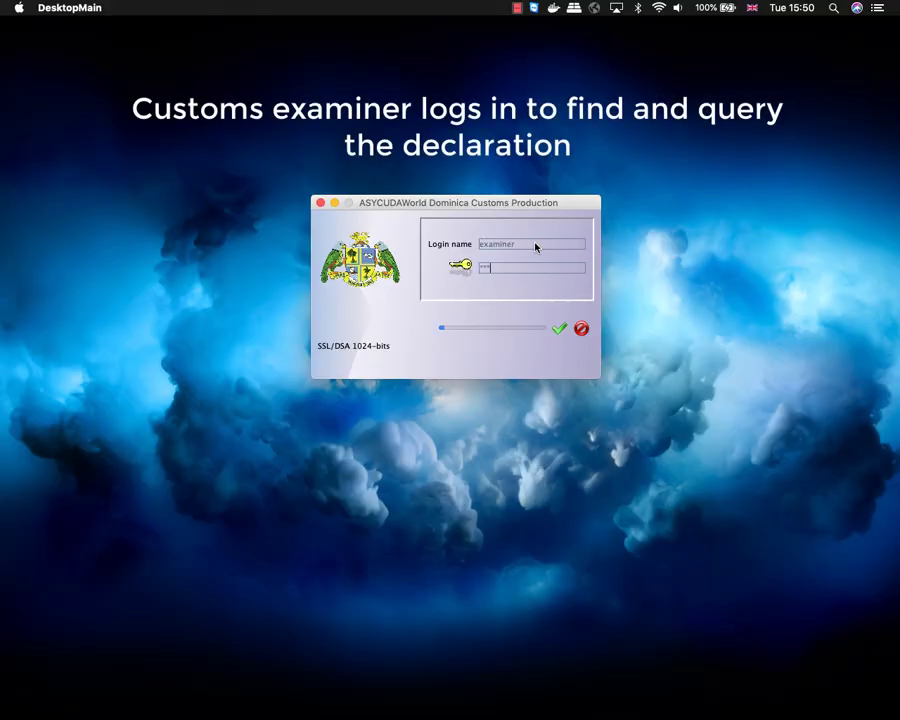
type("***")
key("Return")
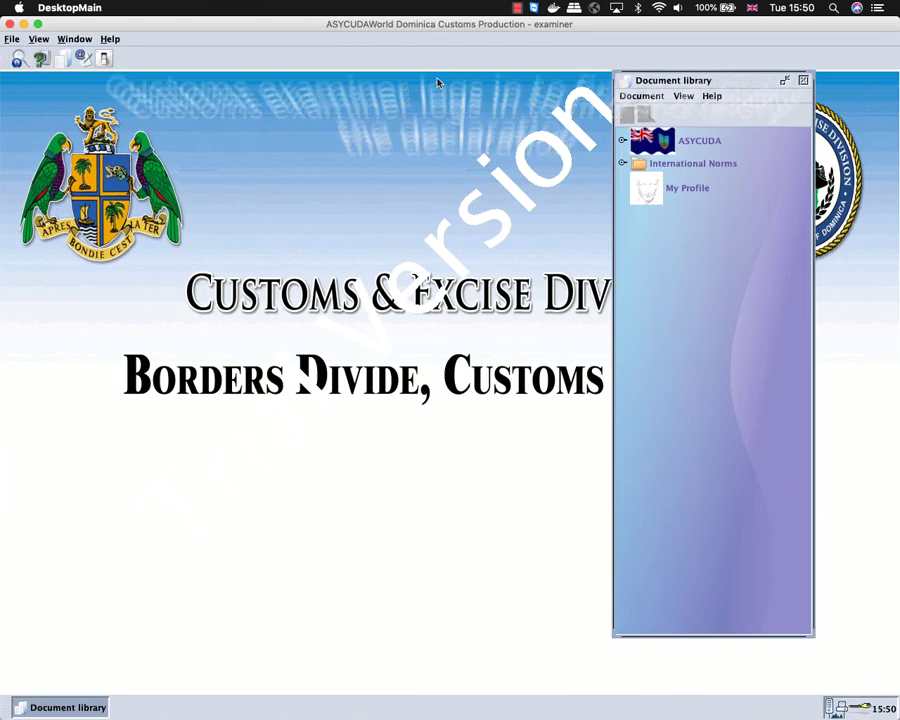
Open the Detailed Declaration finder under Goods Clearance > Declaration
left_click(622, 140)
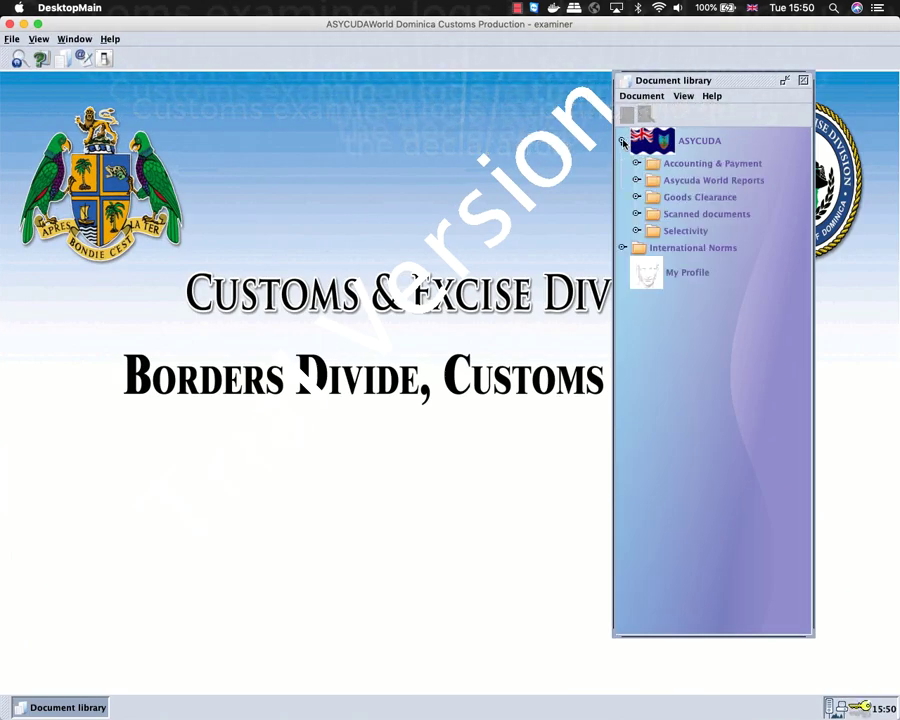
left_click(636, 197)
left_click(650, 214)
left_click(664, 231)
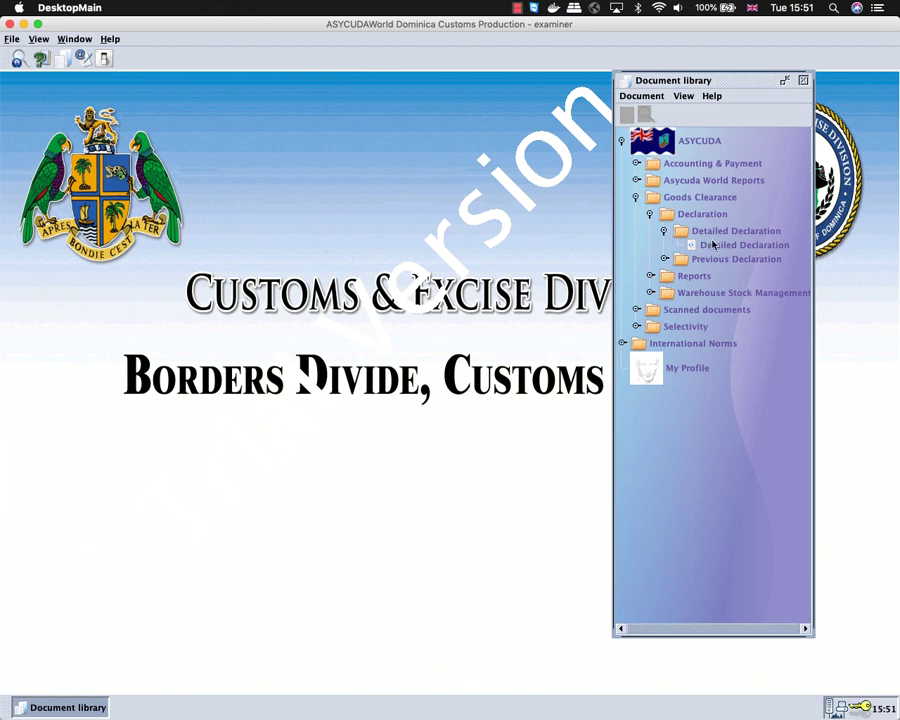
left_click(713, 244)
left_click(641, 96)
left_click(682, 124)
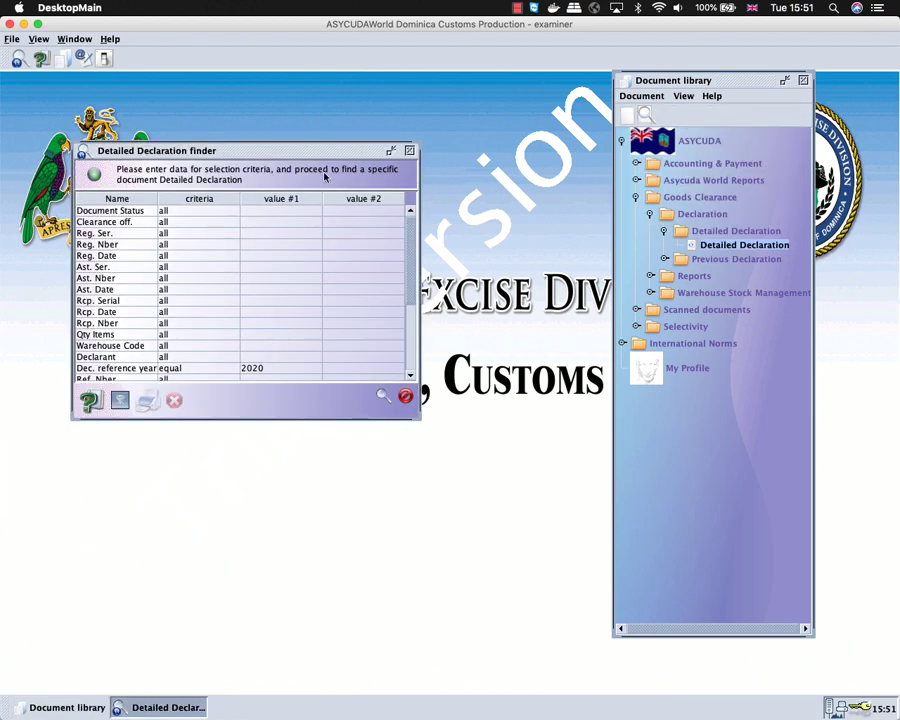
Set the criteria to Reg. Ser. equal C and Reg. Nber matched with equal
left_click(205, 233)
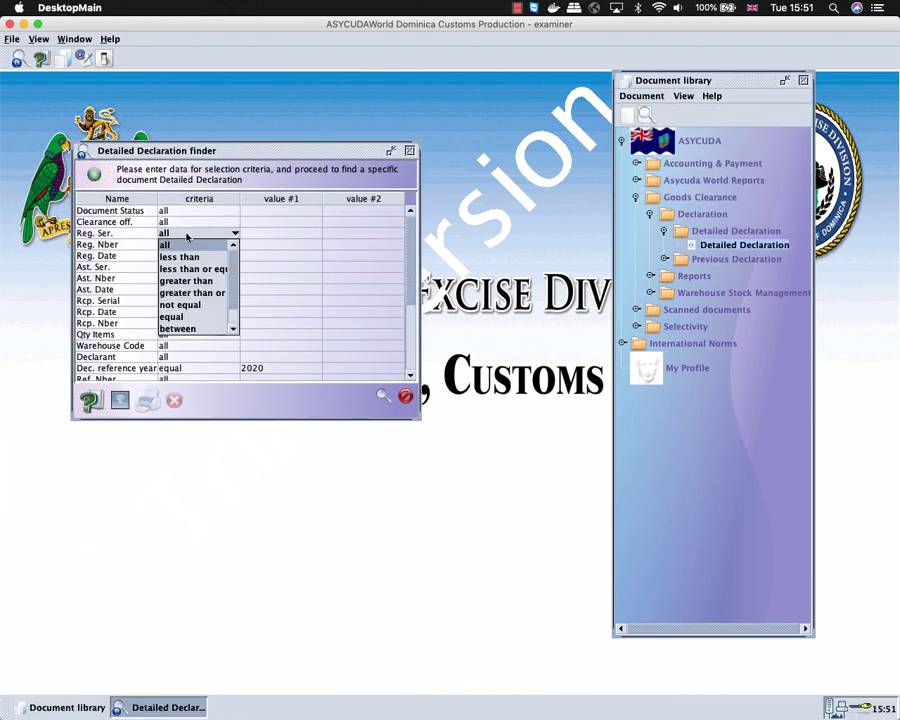
left_click(195, 316)
type("C")
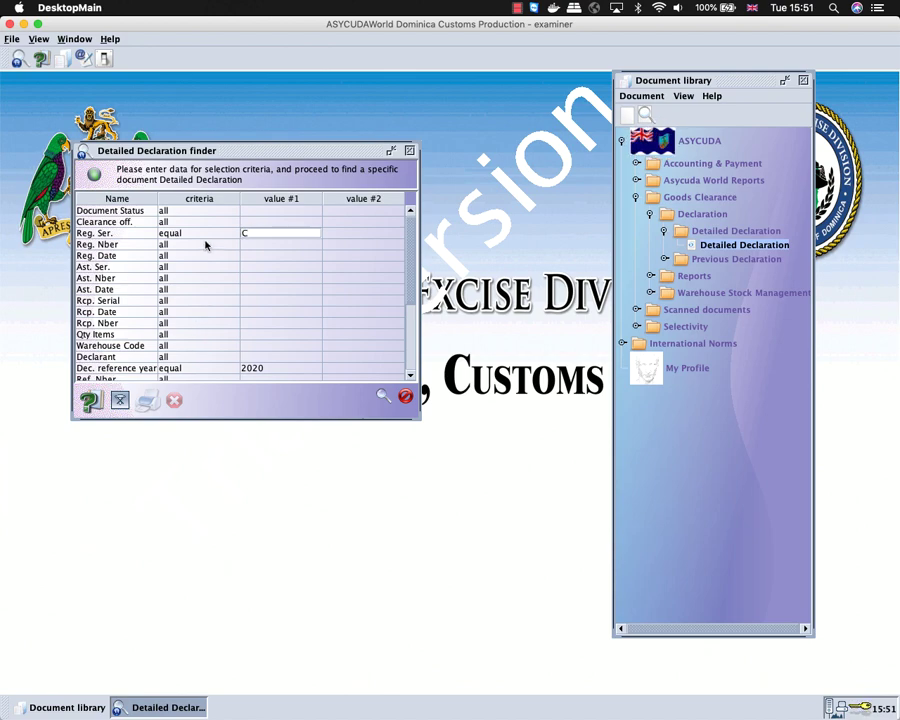
left_click(205, 244)
left_click(224, 325)
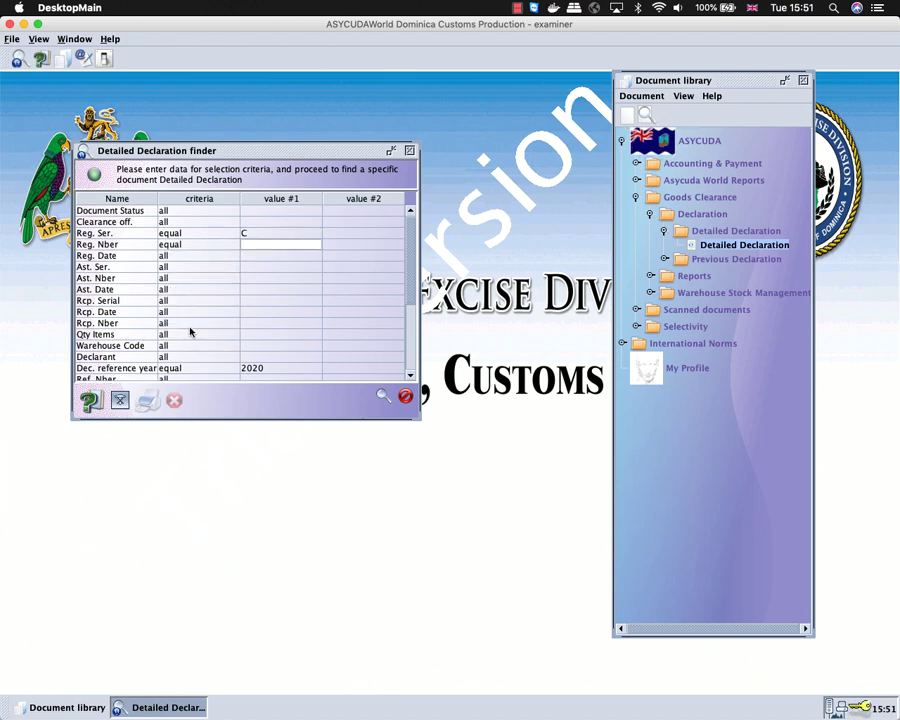
Search for declaration C 4 and re-route it to query, confirming the completed transaction
type("4")
left_click(383, 396)
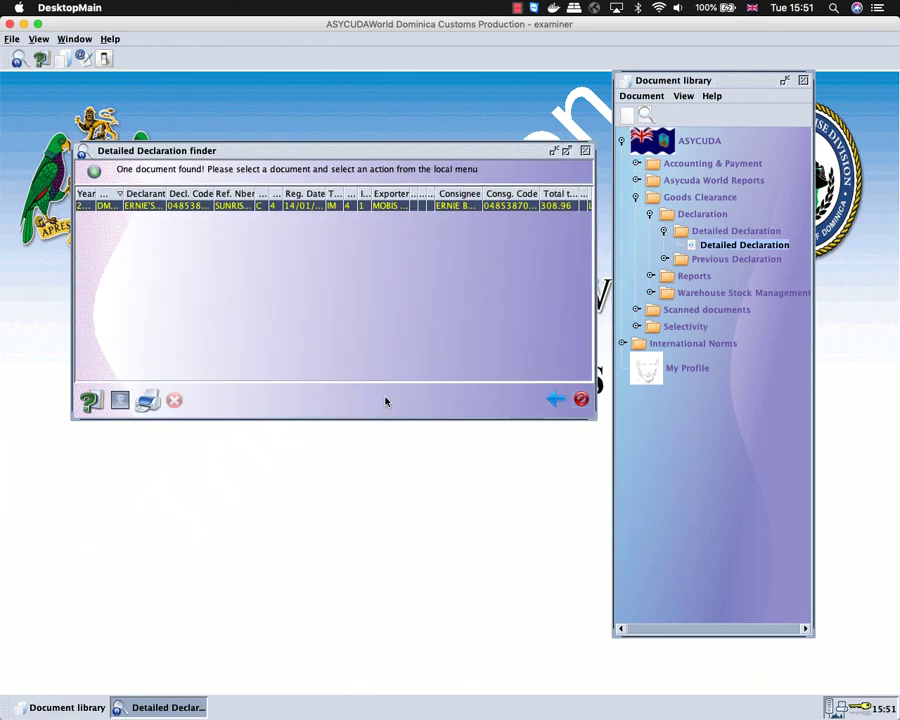
right_click(299, 207)
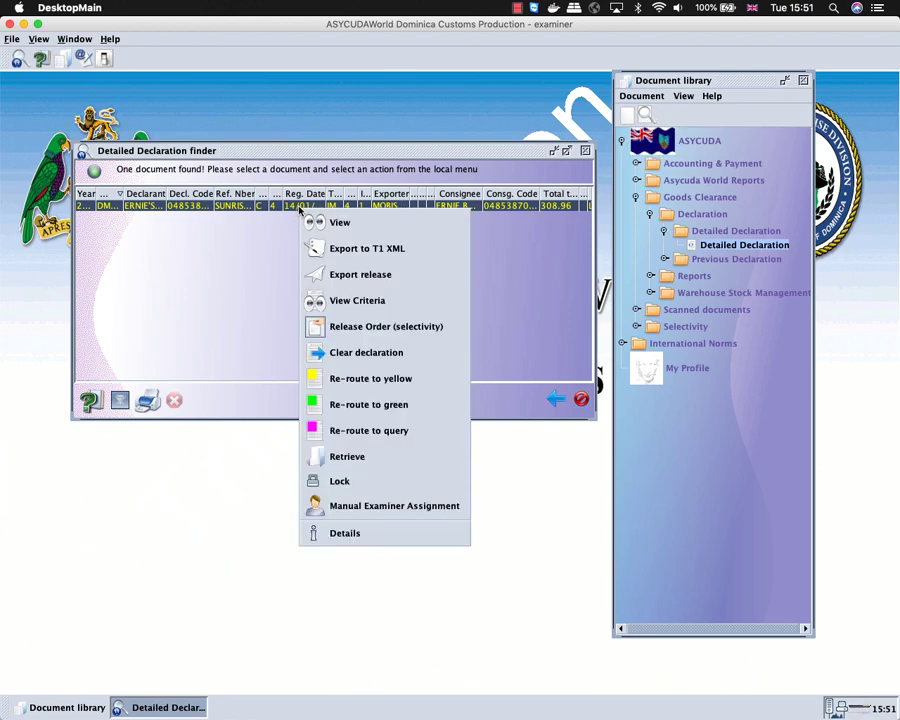
left_click(451, 432)
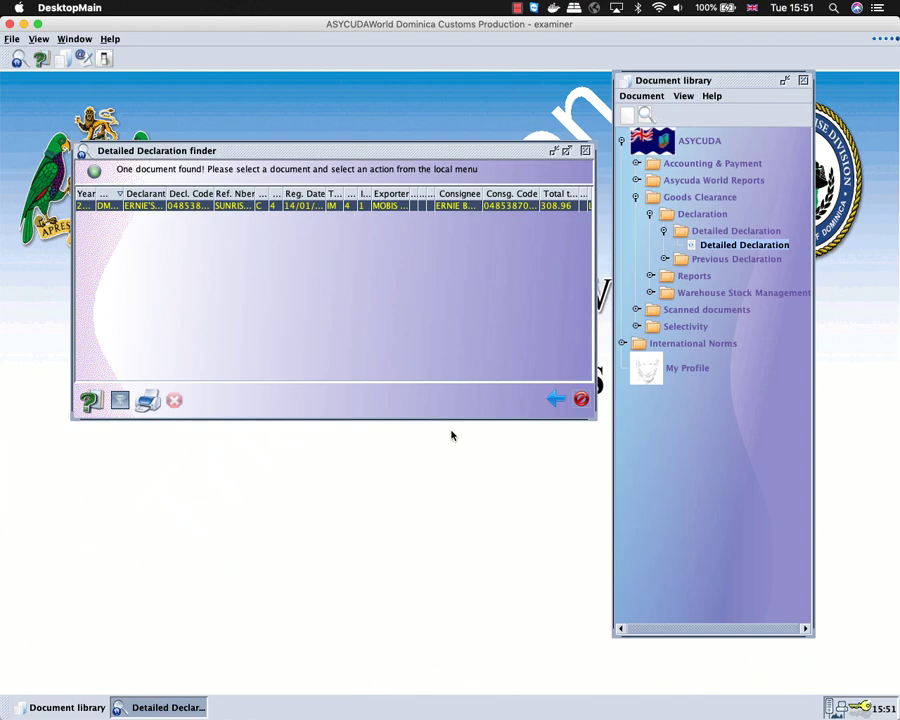
left_click(655, 477)
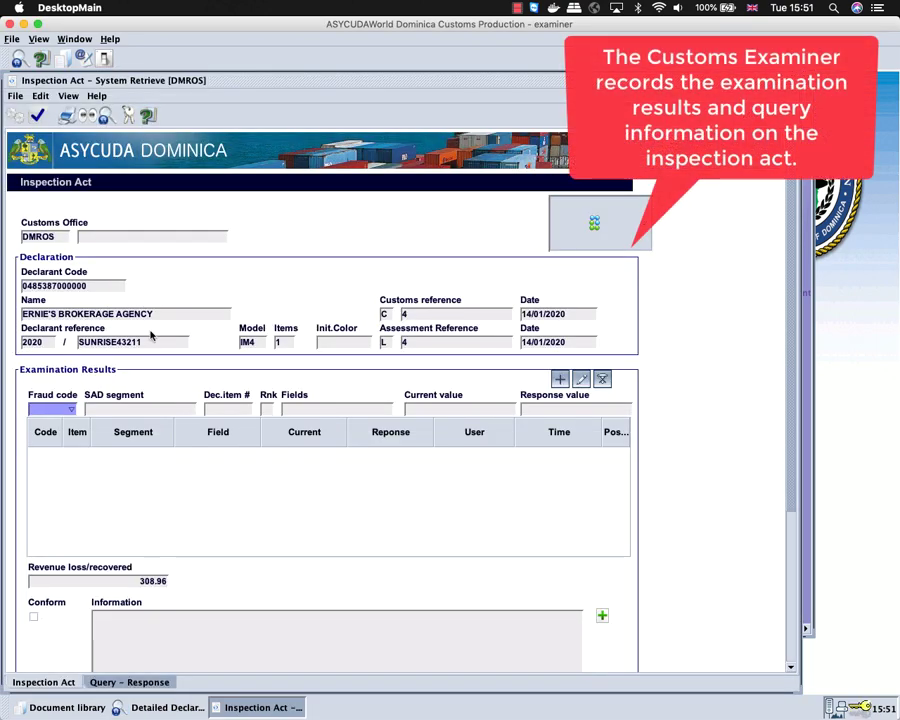
Add a CL01 examination finding on item 1's HS commodity code 85129000
left_click(71, 409)
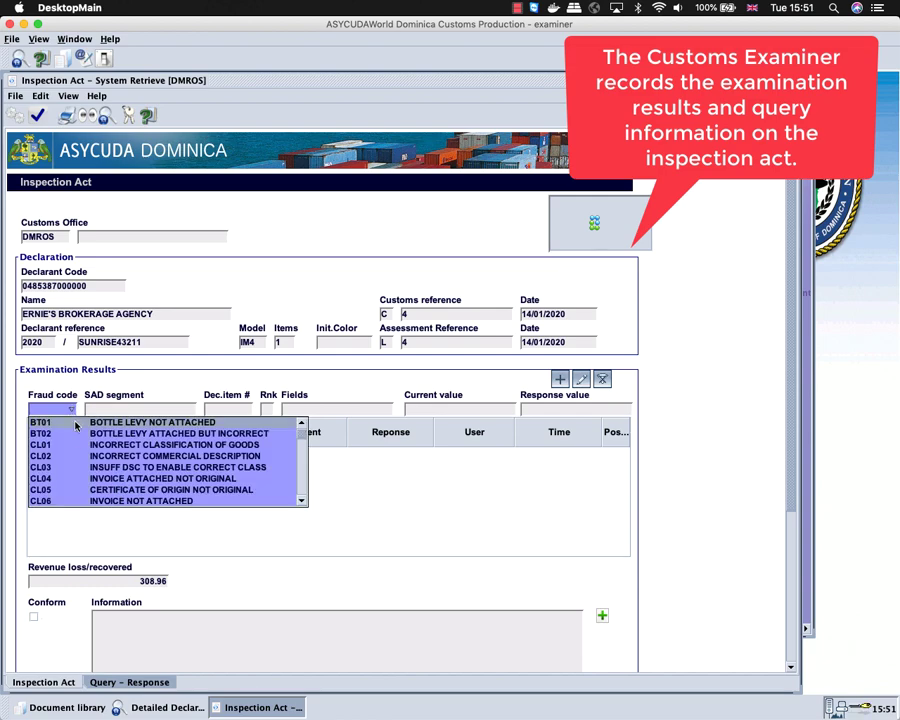
left_click(74, 451)
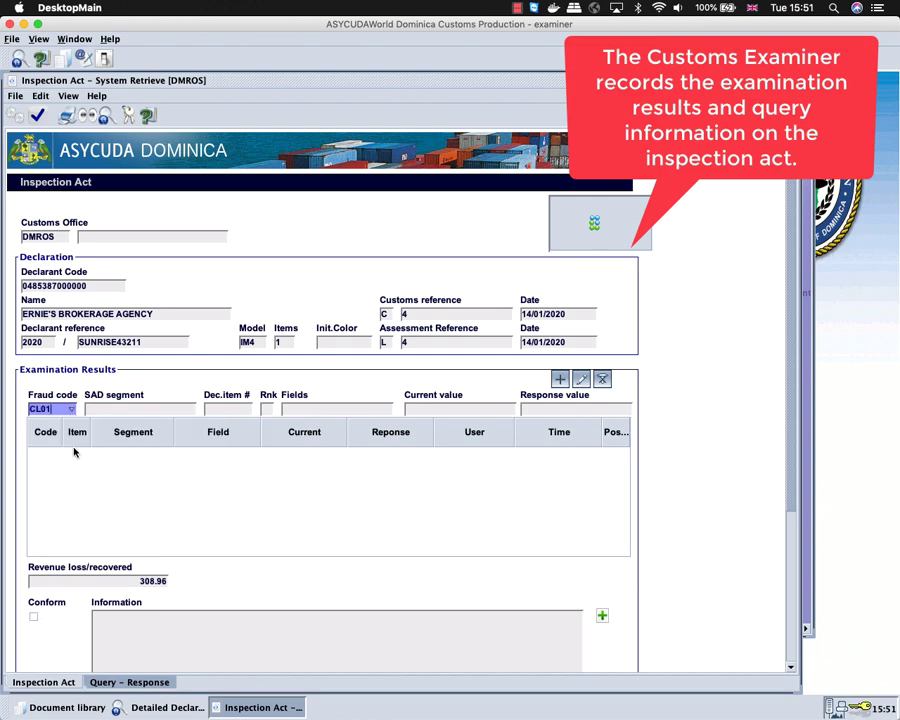
left_click(186, 410)
left_click(190, 409)
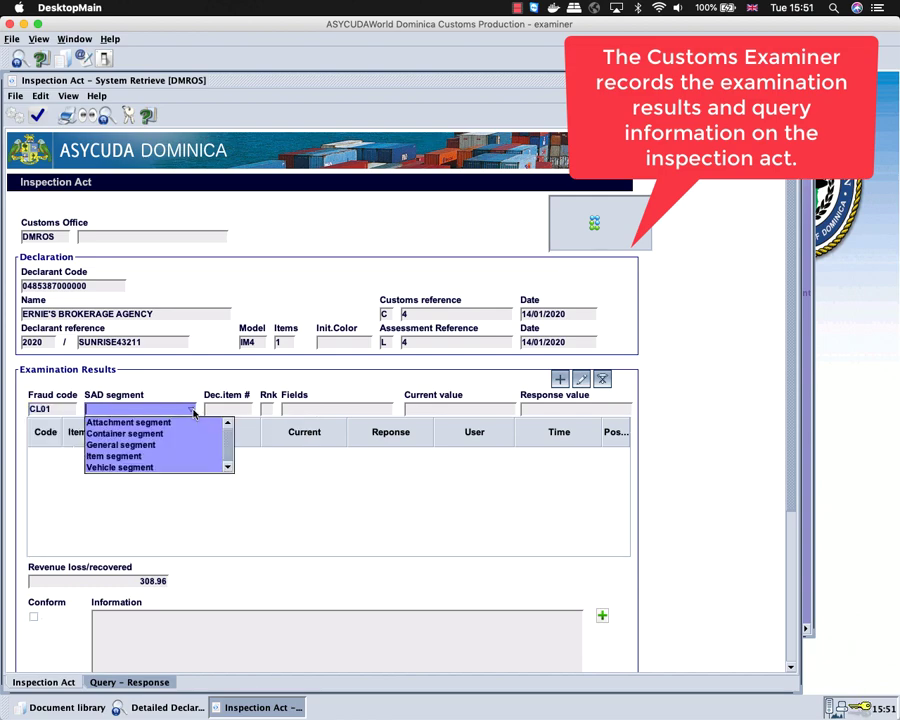
left_click(157, 457)
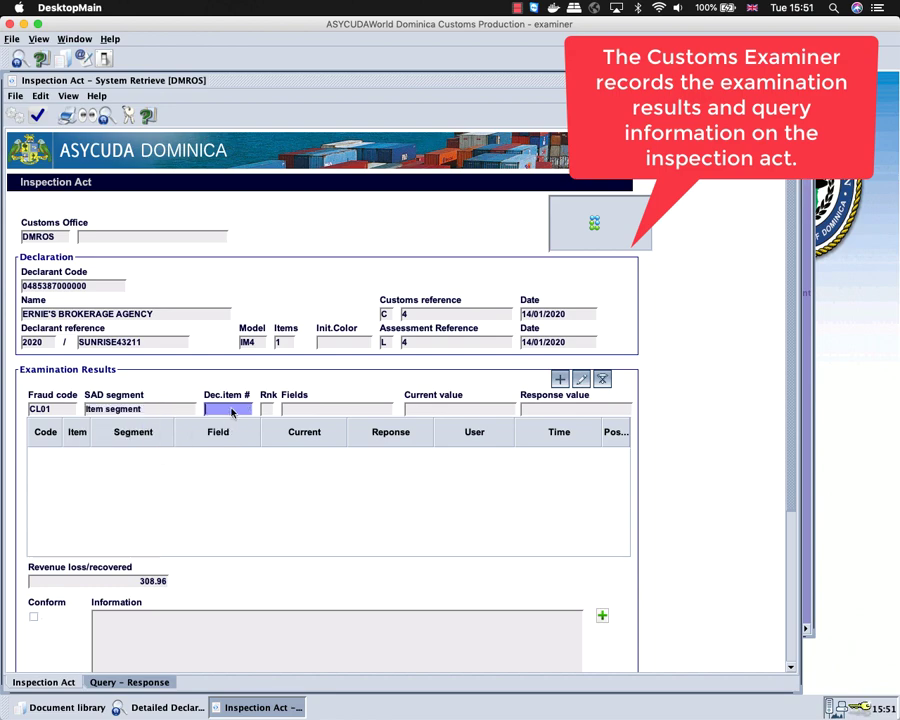
type("1")
key("Tab")
left_click(389, 410)
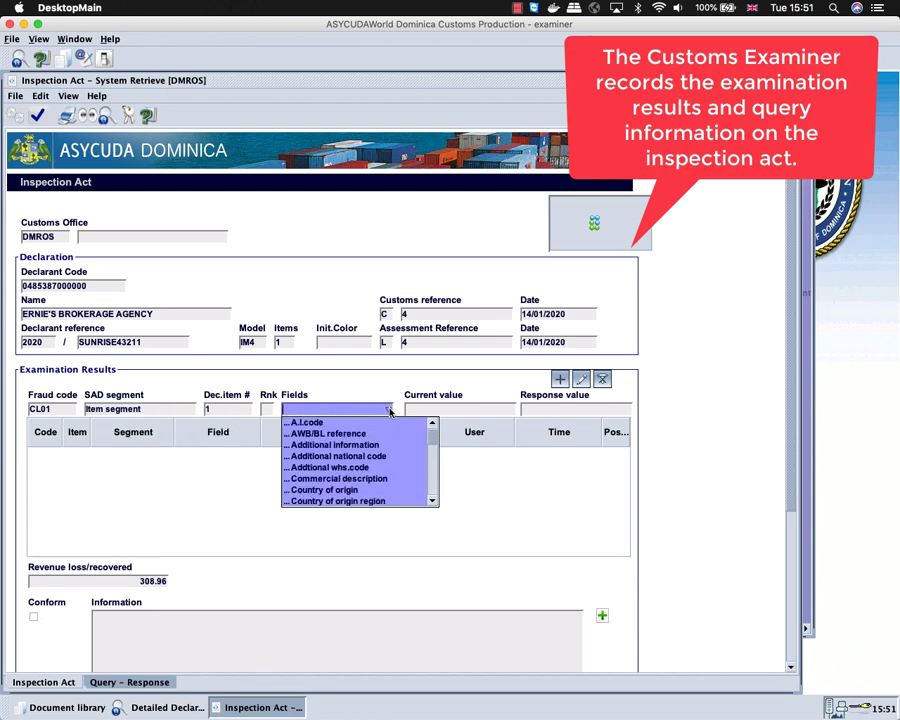
left_click(433, 501)
left_click(433, 501)
left_click(433, 501)
left_click(433, 501)
left_click(433, 501)
left_click(433, 502)
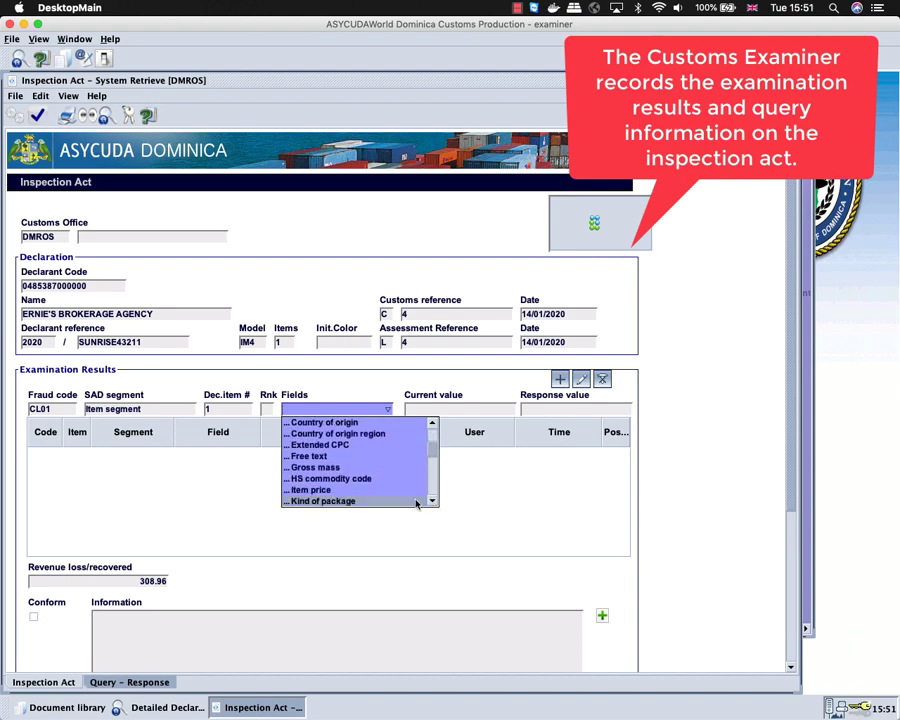
left_click(366, 480)
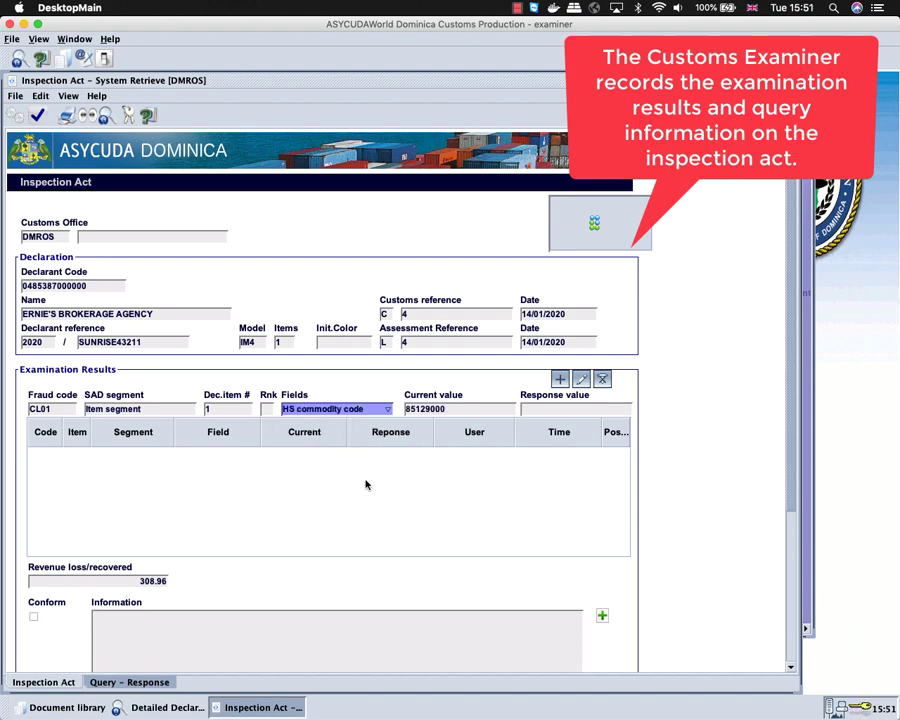
left_click(560, 379)
Add a CL02 examination finding on item 1's commercial description PARTS
left_click(71, 411)
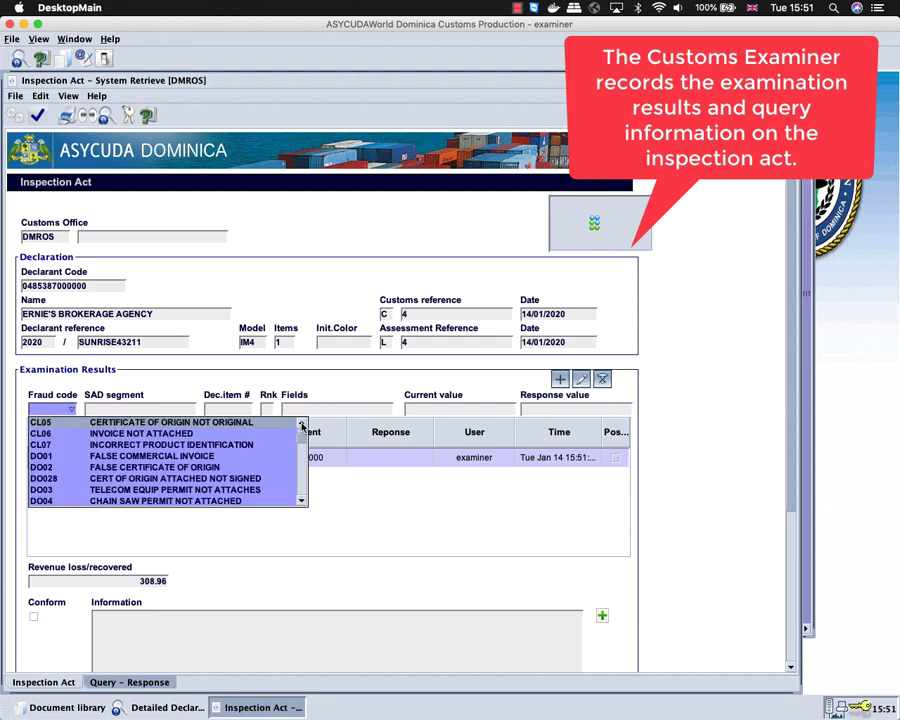
scroll(302, 426, "up", 6)
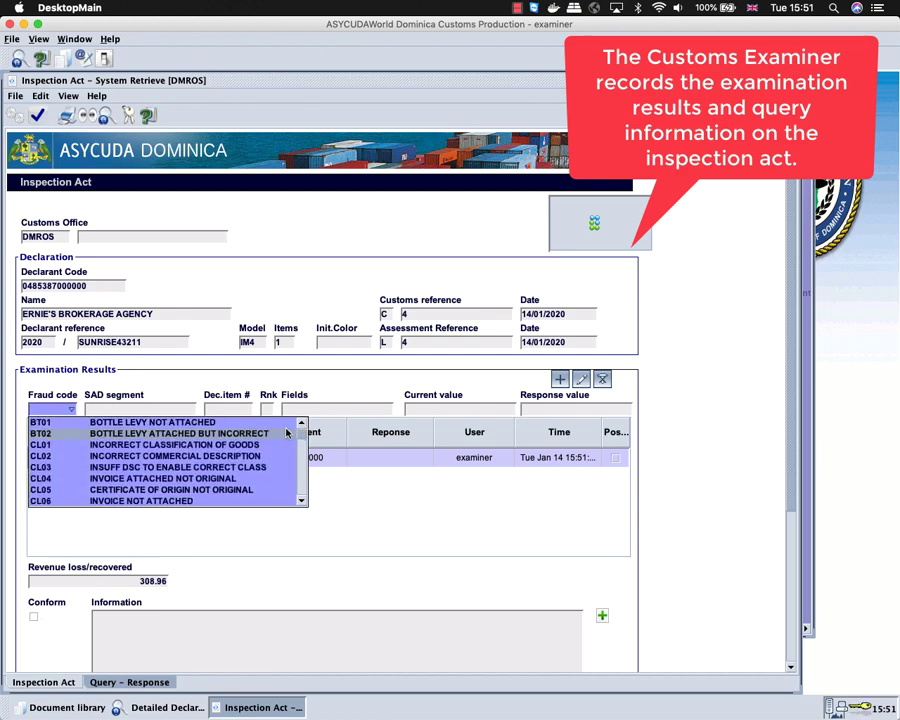
left_click(172, 457)
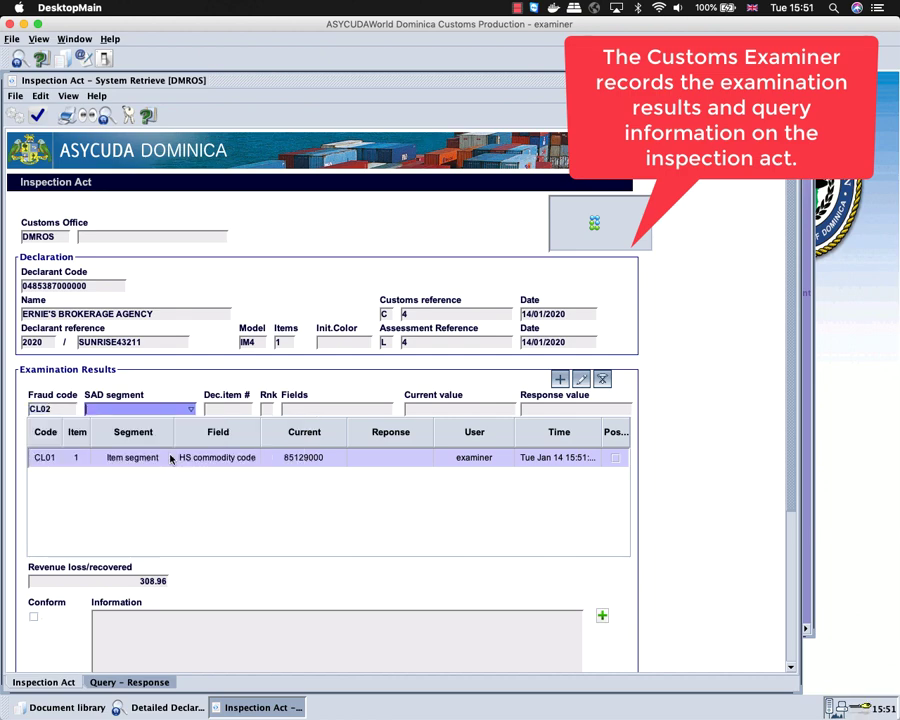
left_click(190, 409)
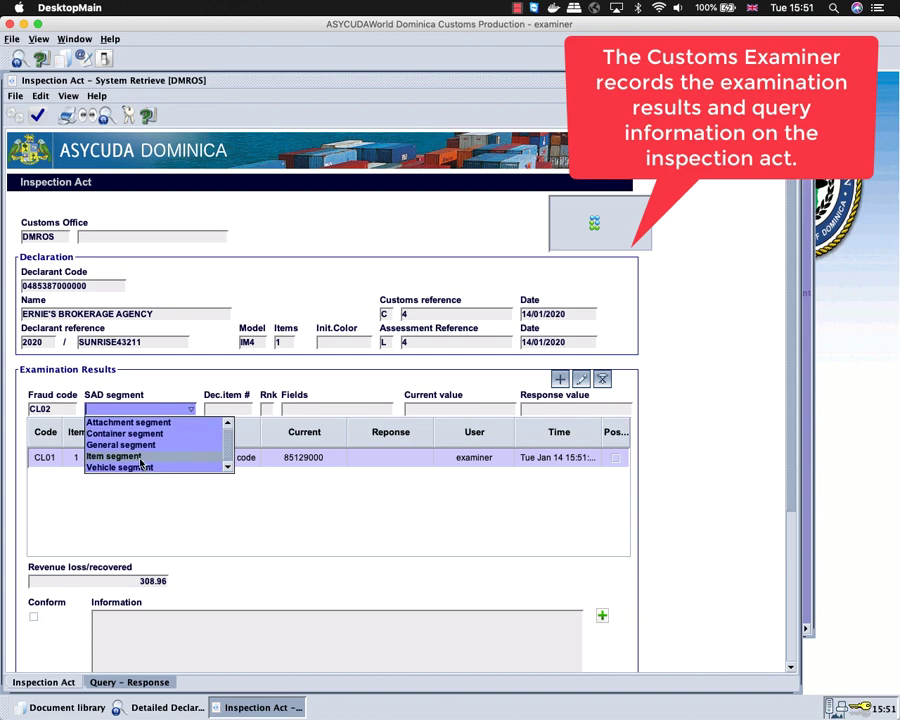
left_click(141, 456)
left_click(219, 411)
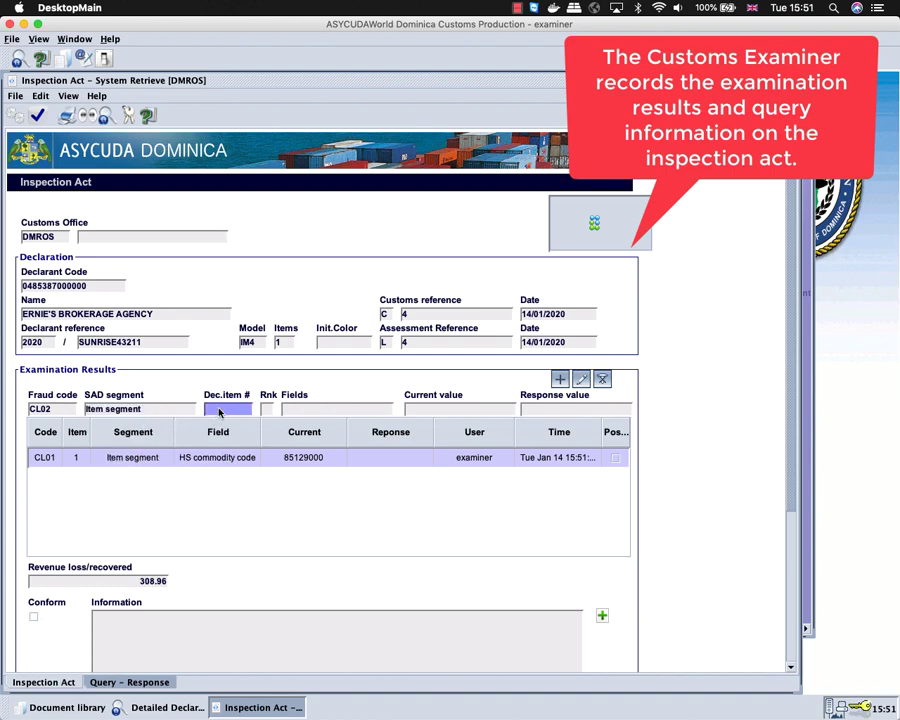
left_click(343, 404)
left_click(388, 410)
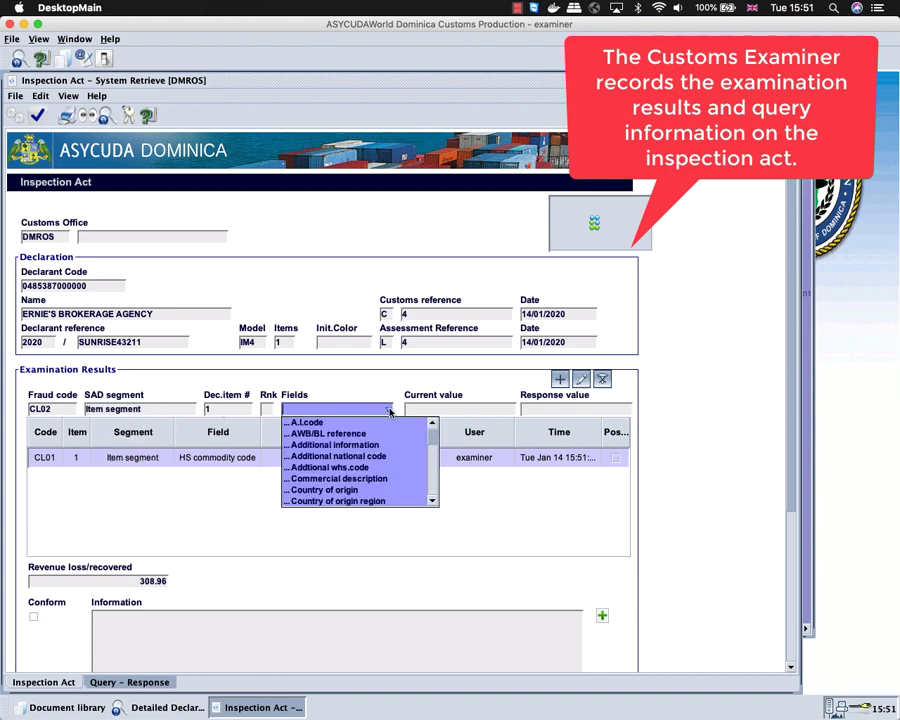
left_click(345, 478)
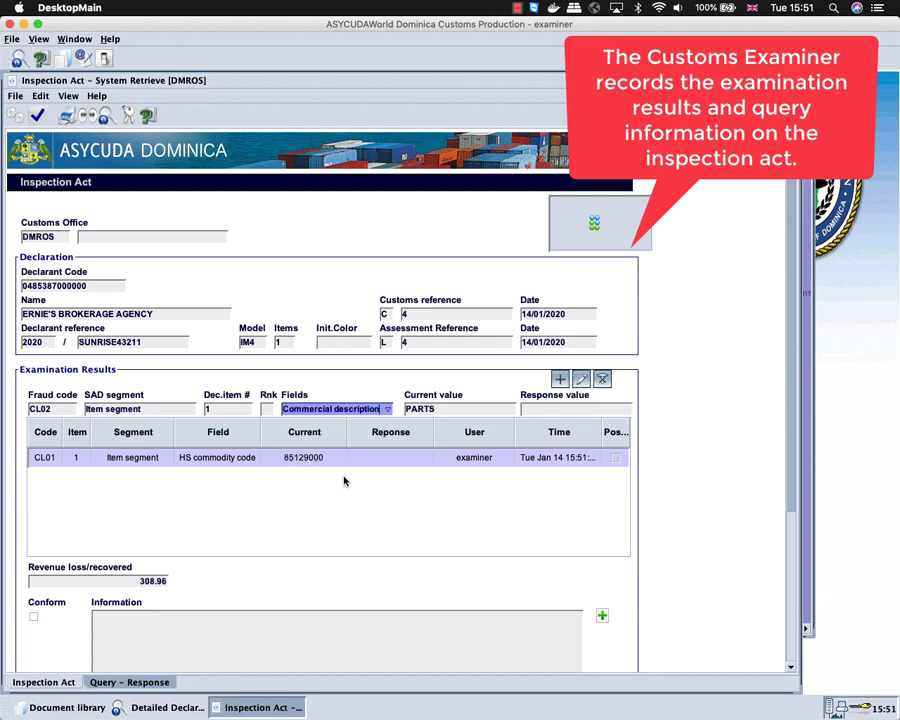
key("Tab")
left_click(557, 380)
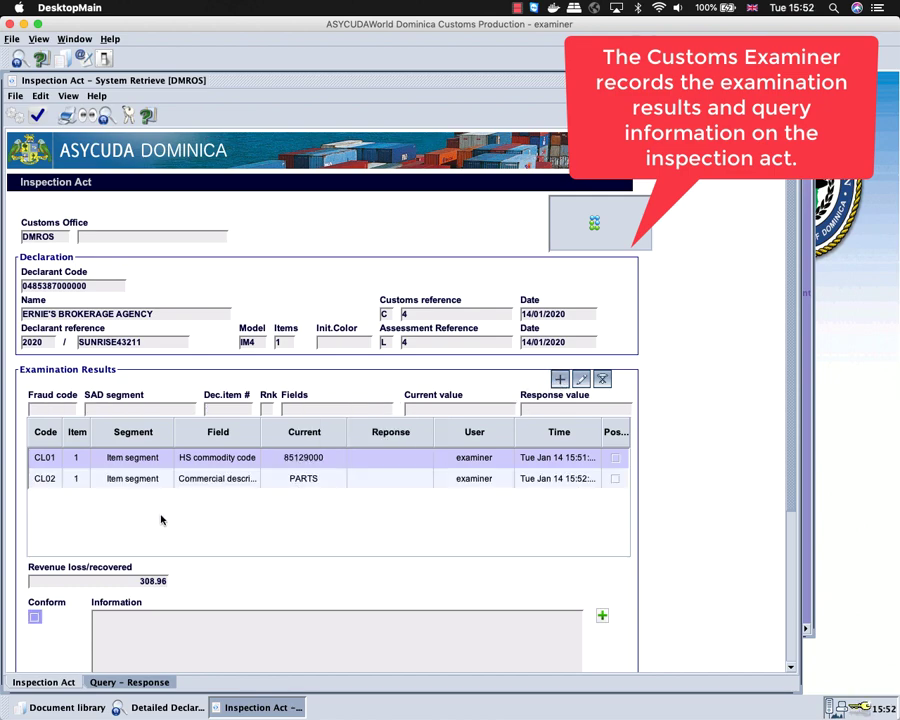
Record an OR001 finding questioning item 1's country of origin, US
left_click(71, 411)
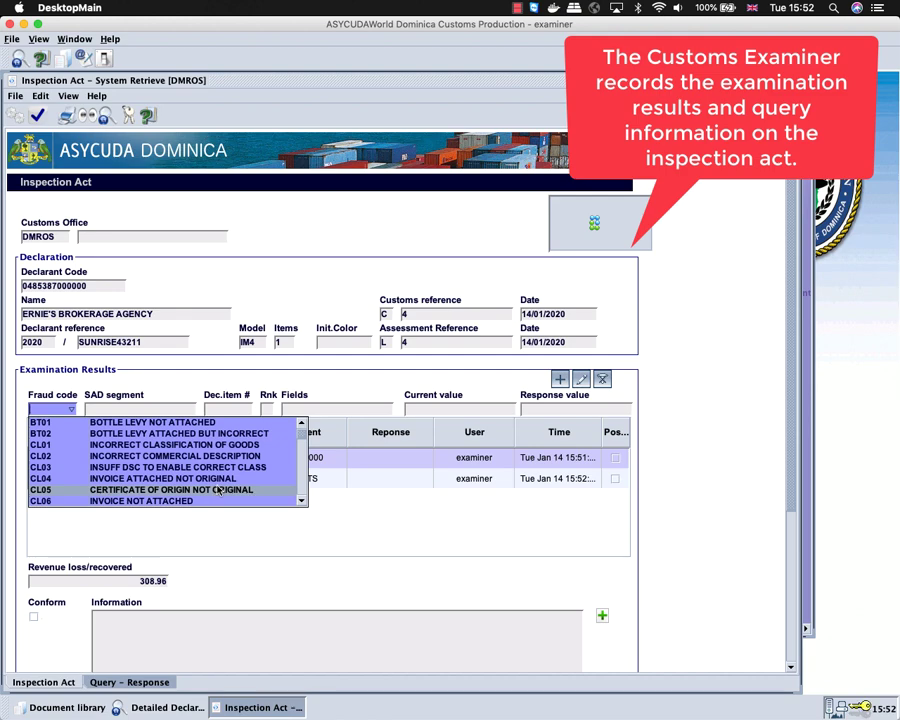
left_click_drag(302, 502, 304, 507)
left_click(265, 490)
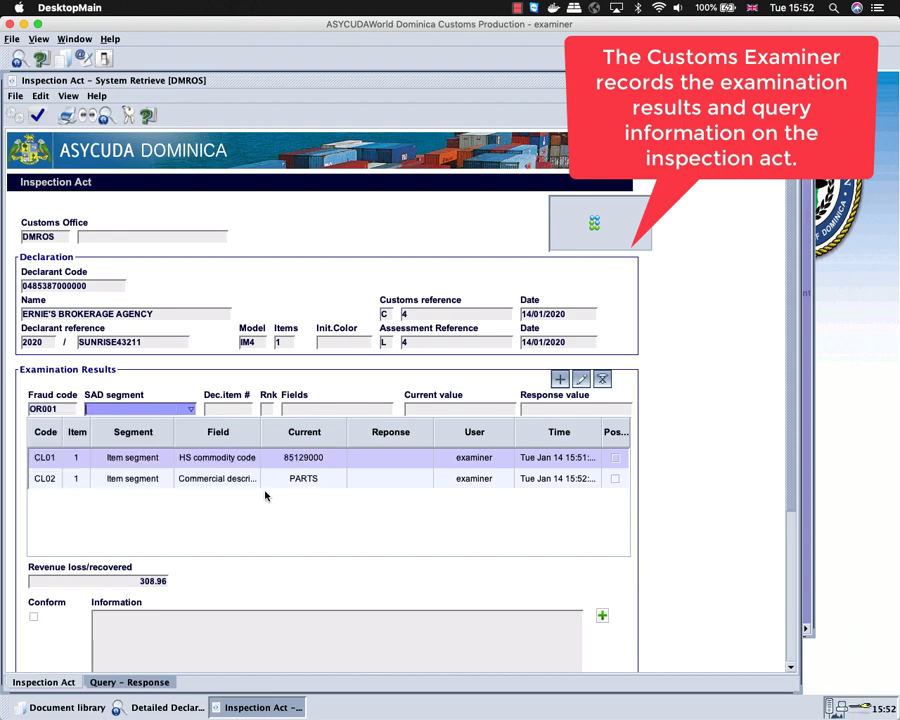
left_click(195, 410)
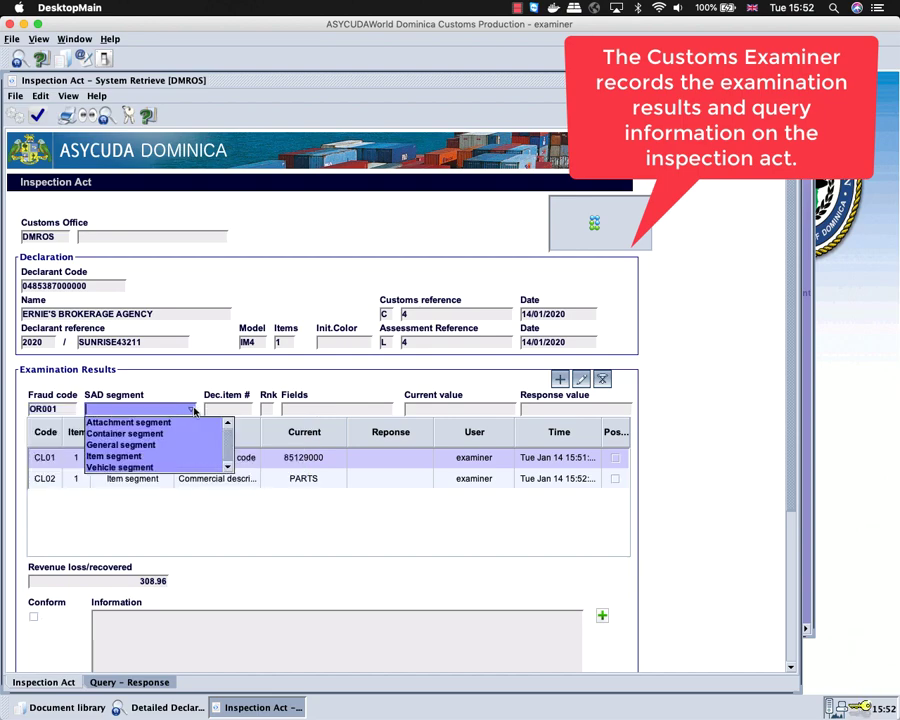
left_click(179, 456)
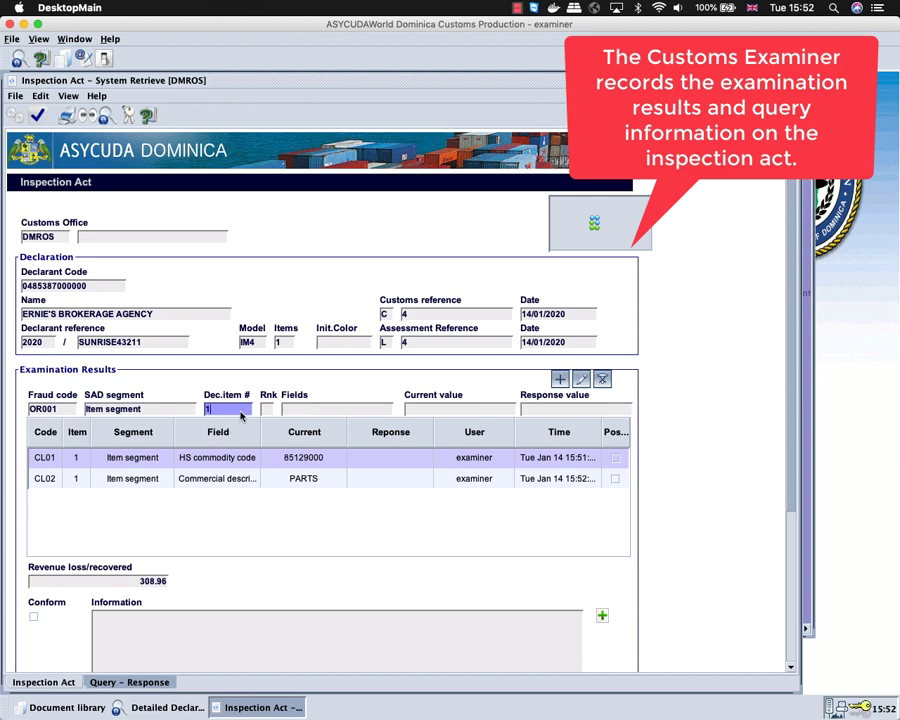
key("Tab")
left_click(389, 410)
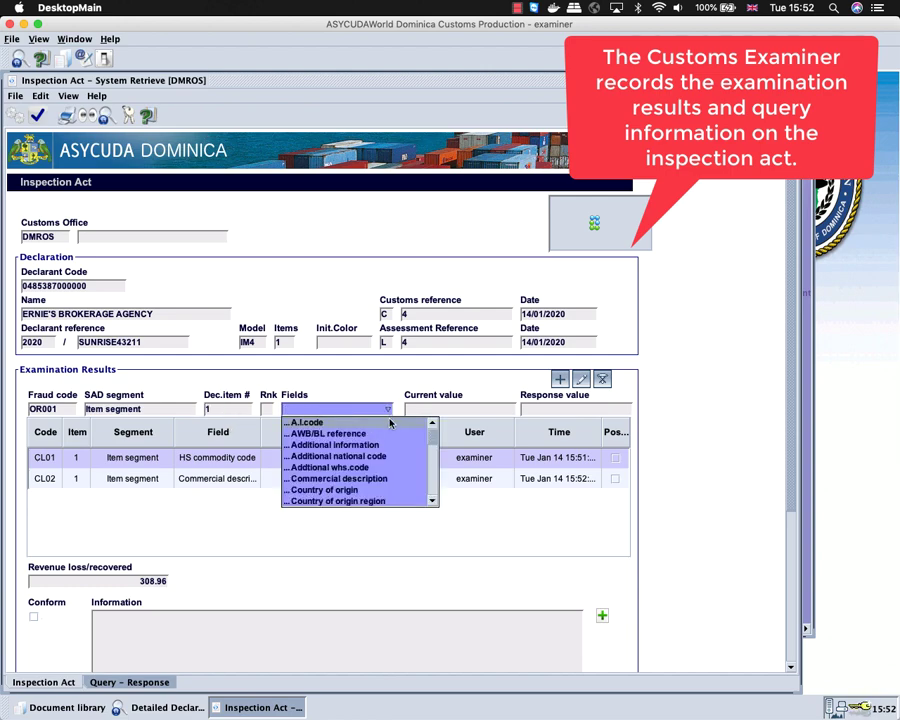
left_click(389, 490)
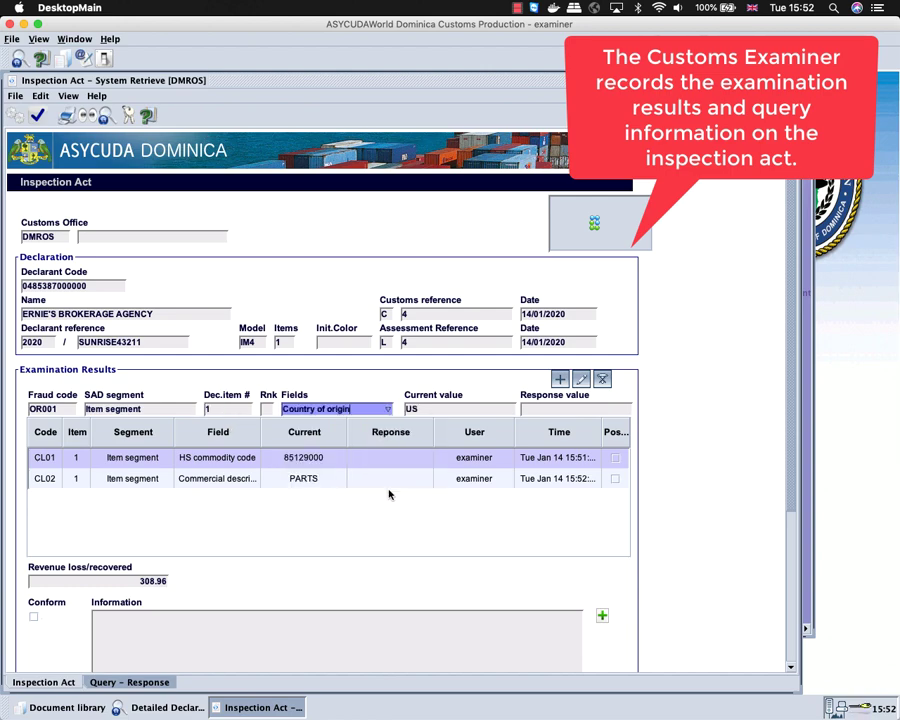
key("Return")
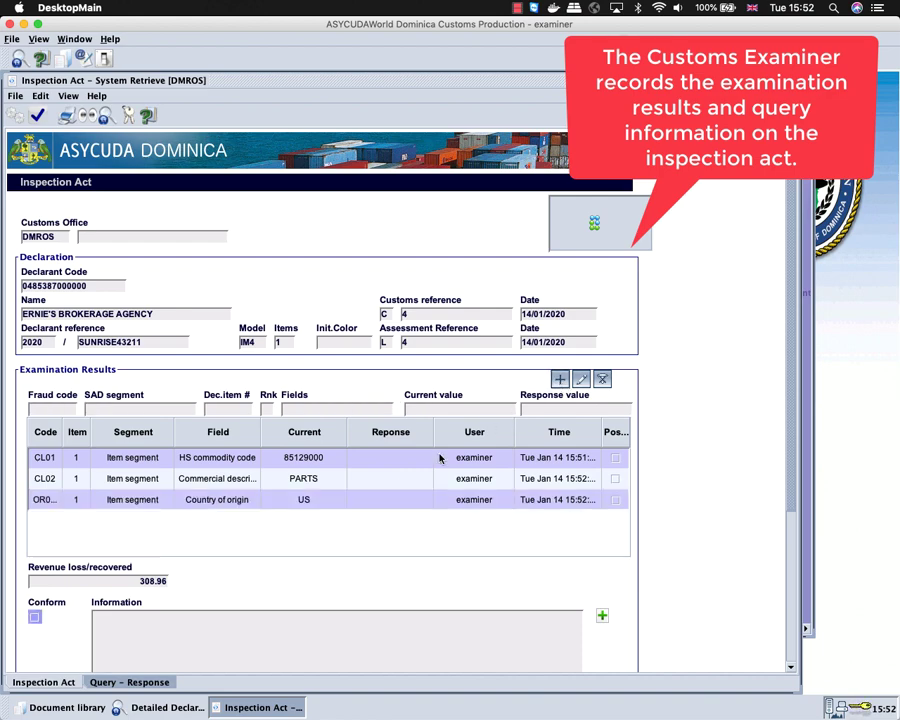
scroll(701, 489, "down", 5)
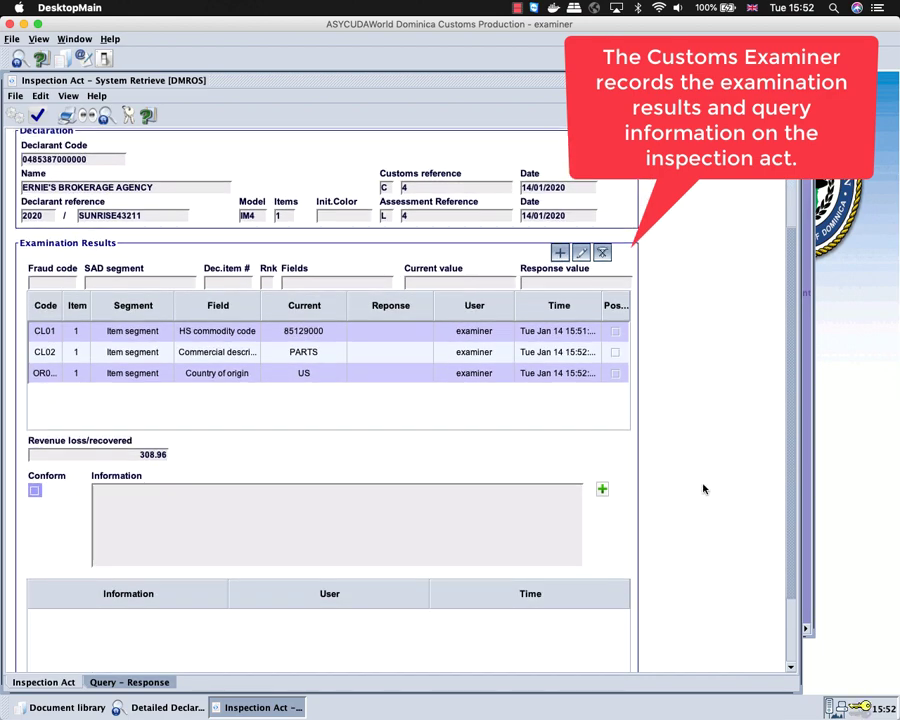
scroll(703, 489, "down", 2)
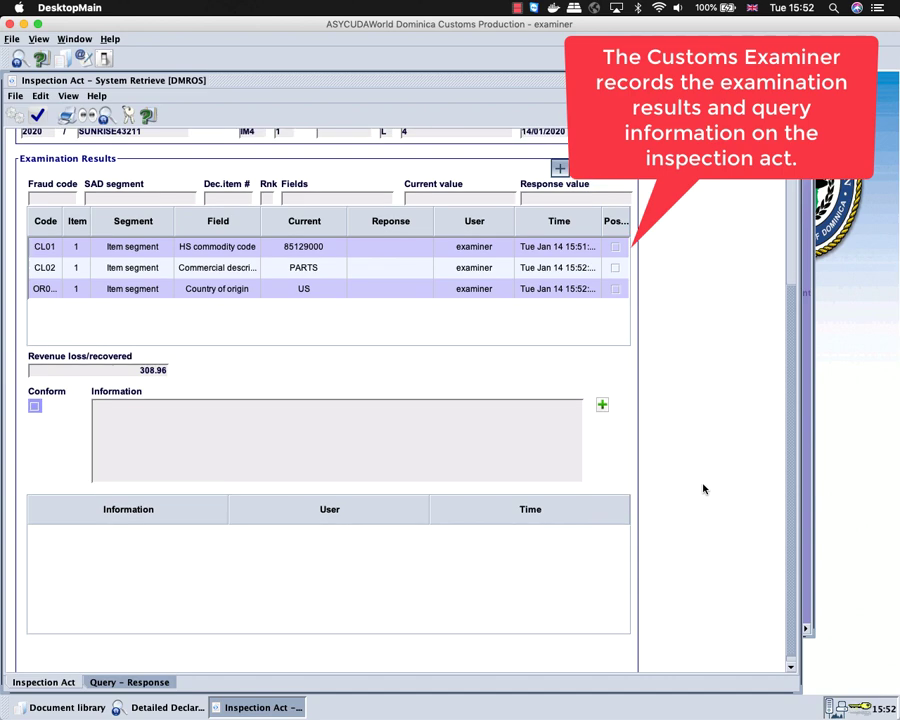
Enter the wrong-classification query text on the query page, add it, and review its details
left_click(136, 683)
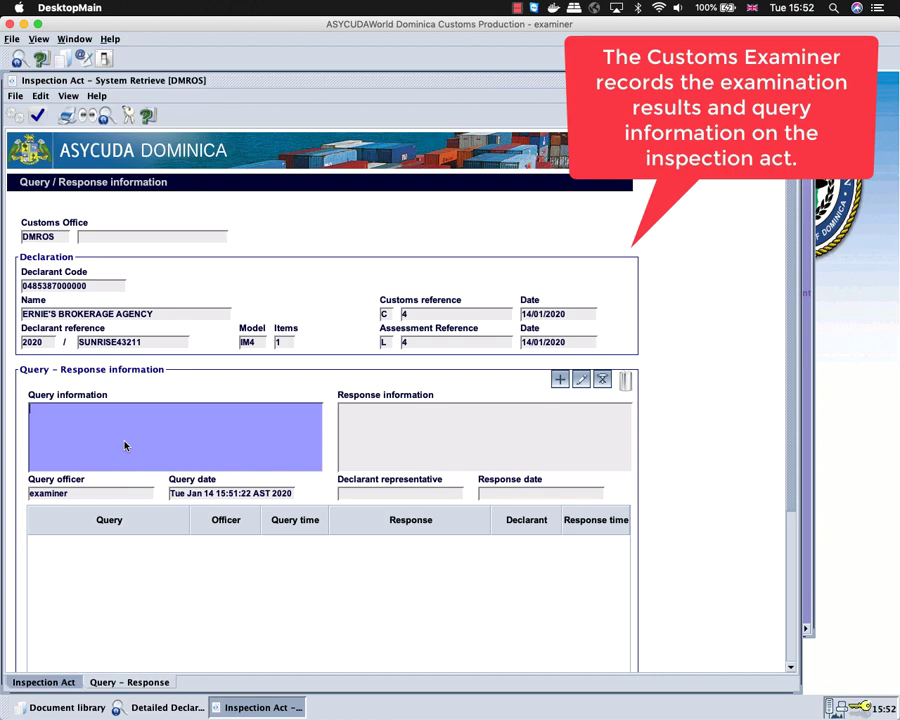
type("You have the wrong classification, origin and commercial description.")
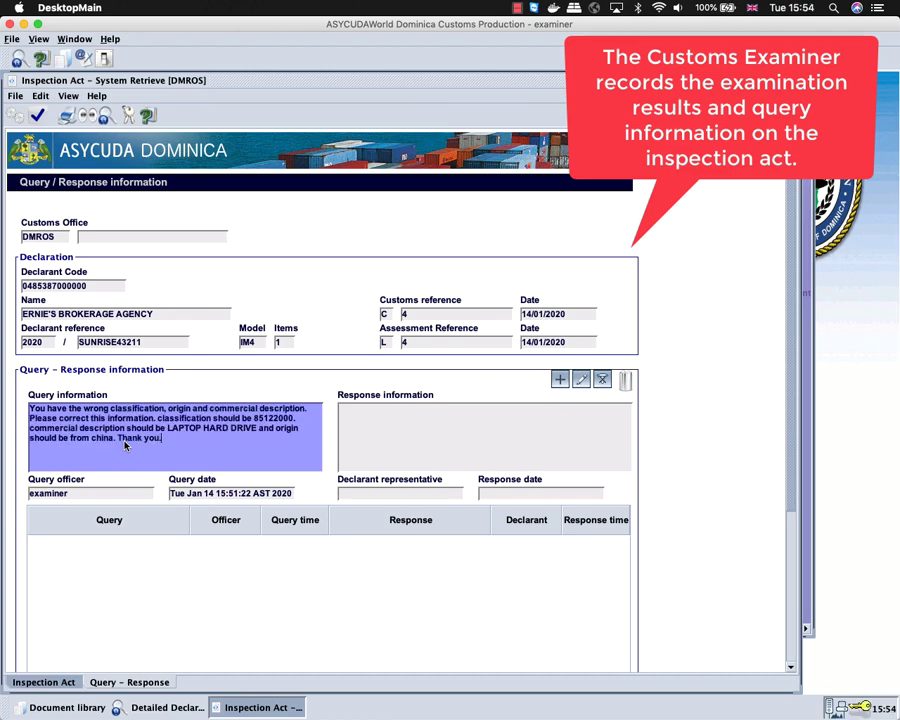
key("super+a")
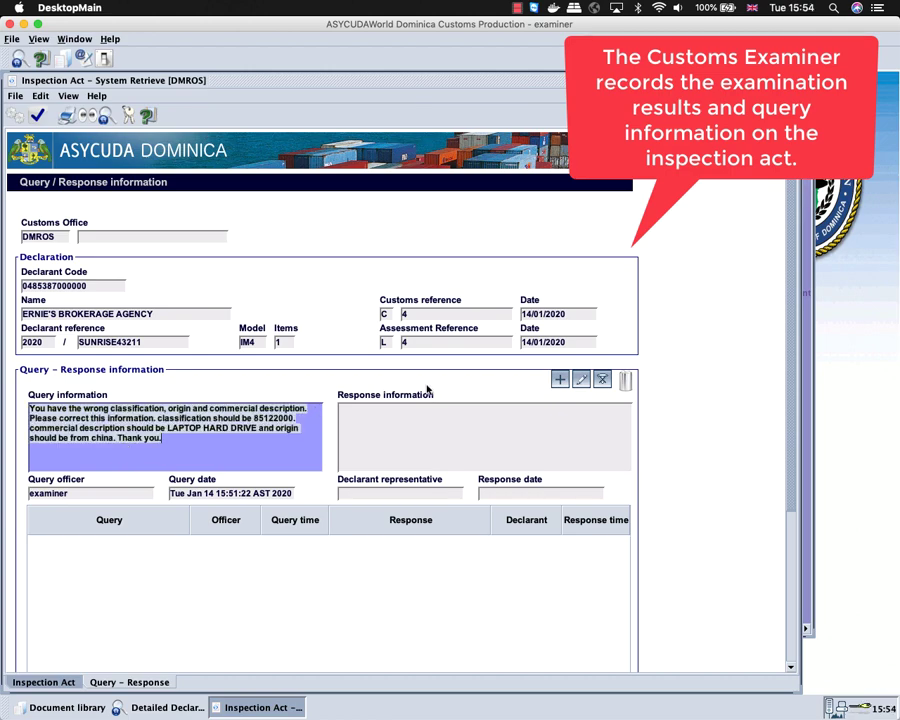
left_click(561, 380)
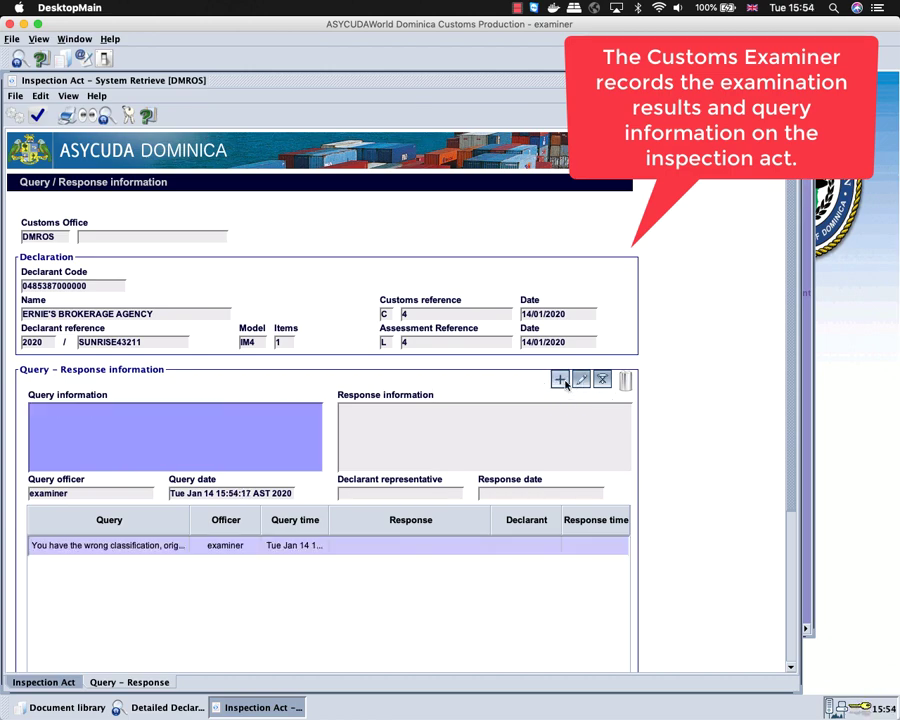
scroll(690, 490, "down", 5)
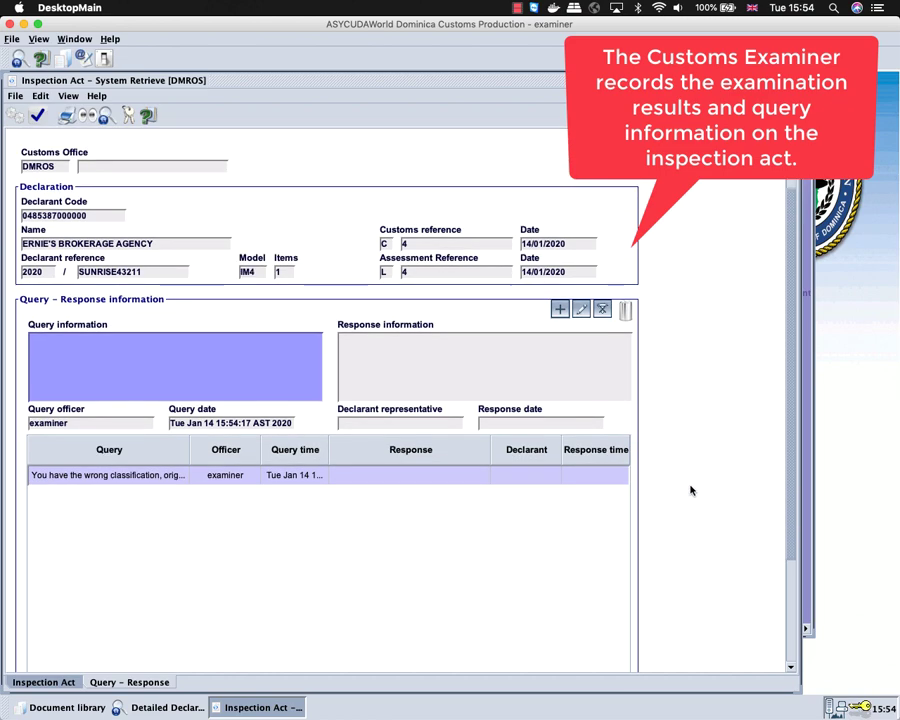
left_click(289, 448)
scroll(290, 455, "down", 5)
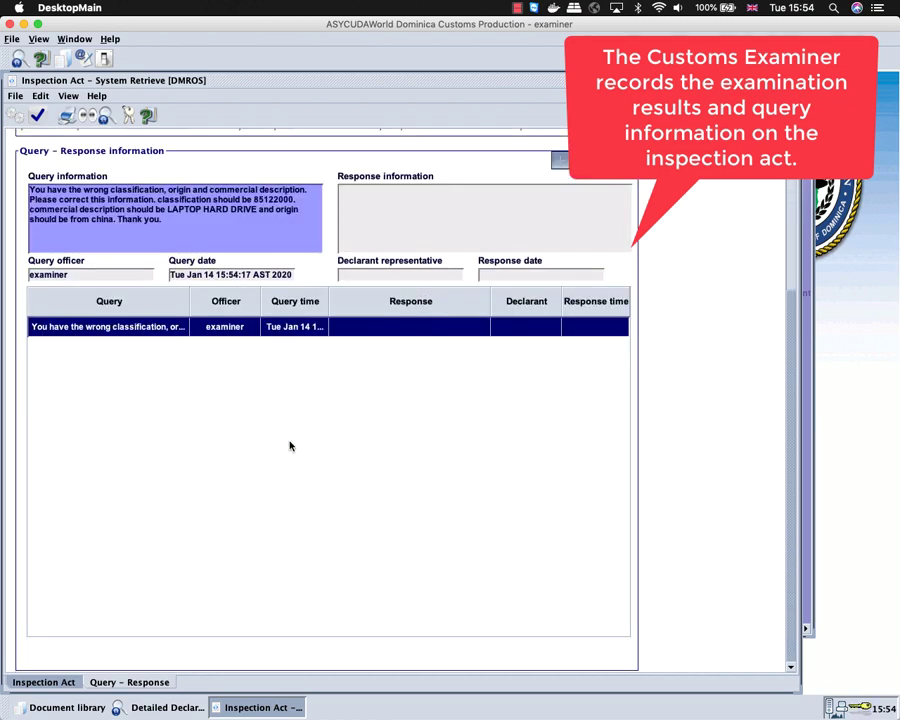
right_click(287, 330)
left_click(322, 350)
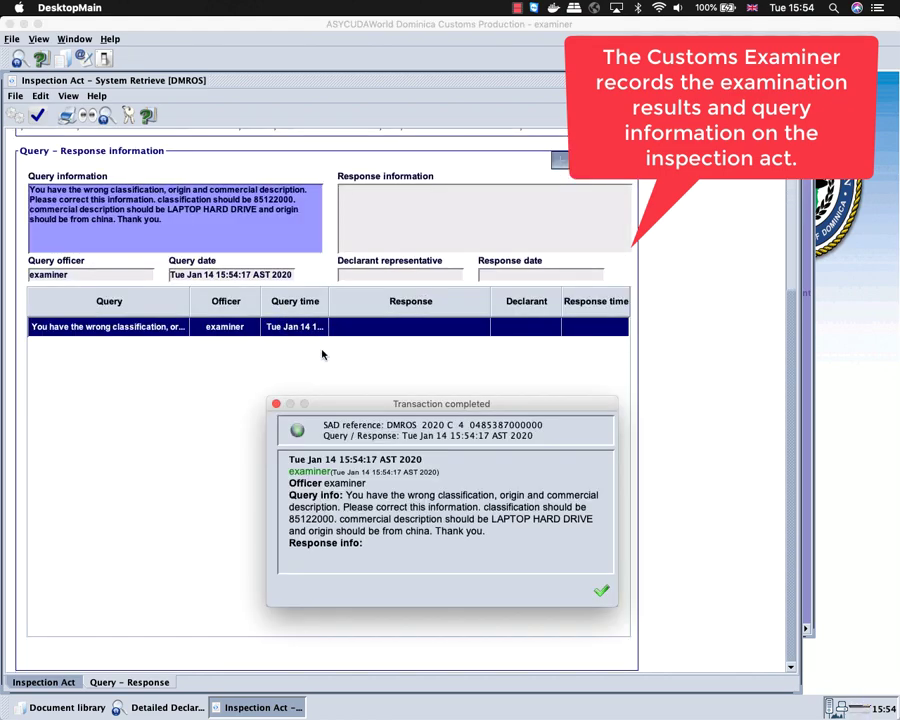
left_click_drag(343, 403, 245, 280)
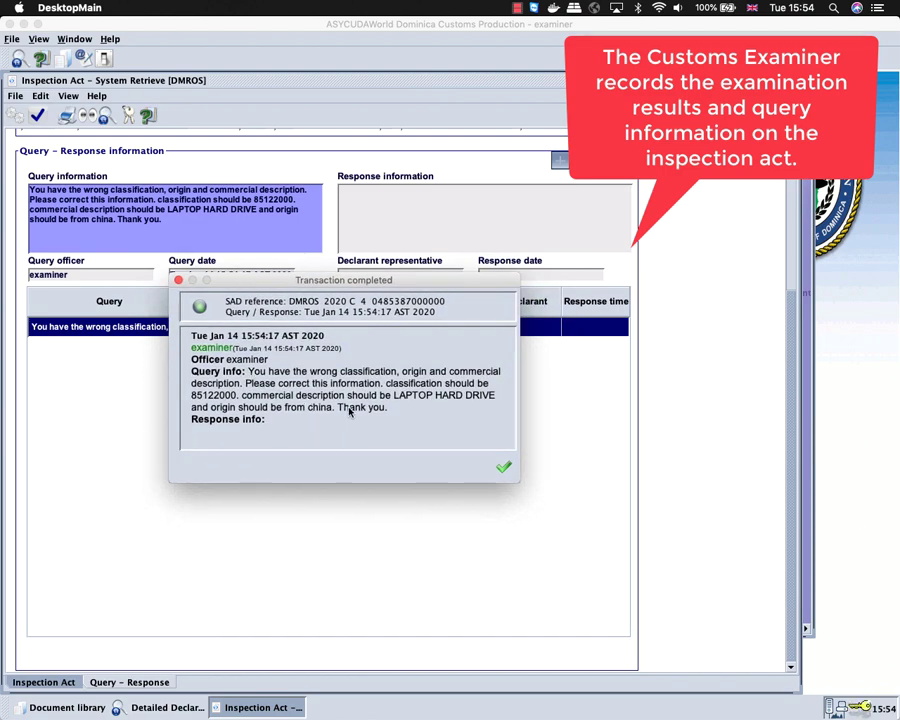
left_click(503, 467)
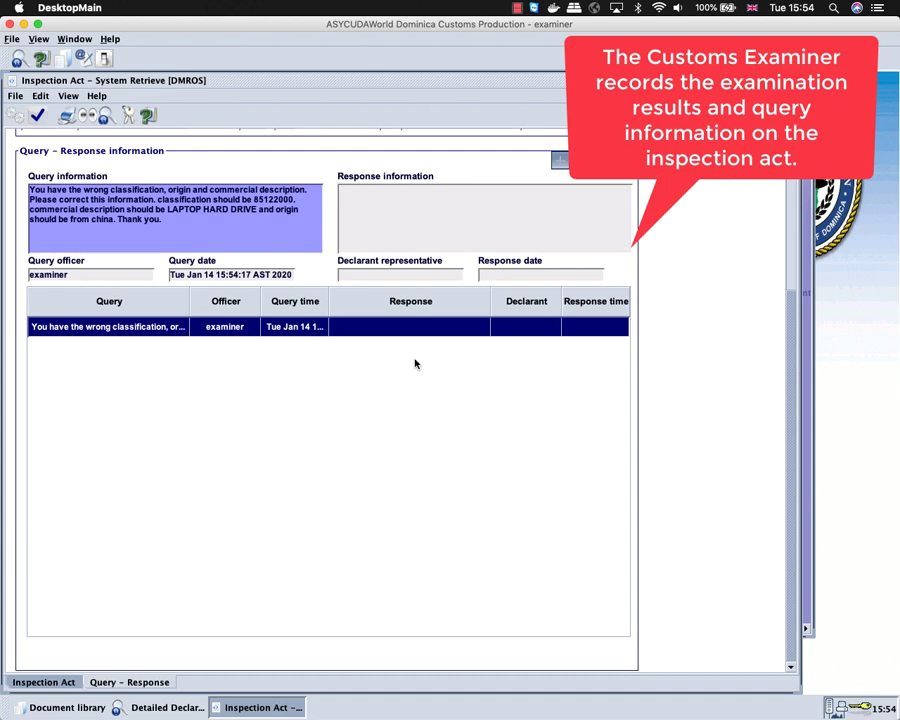
Change the query's closing 'Thank you.' to 'Regards.' and review the recorded query details
left_click(172, 226)
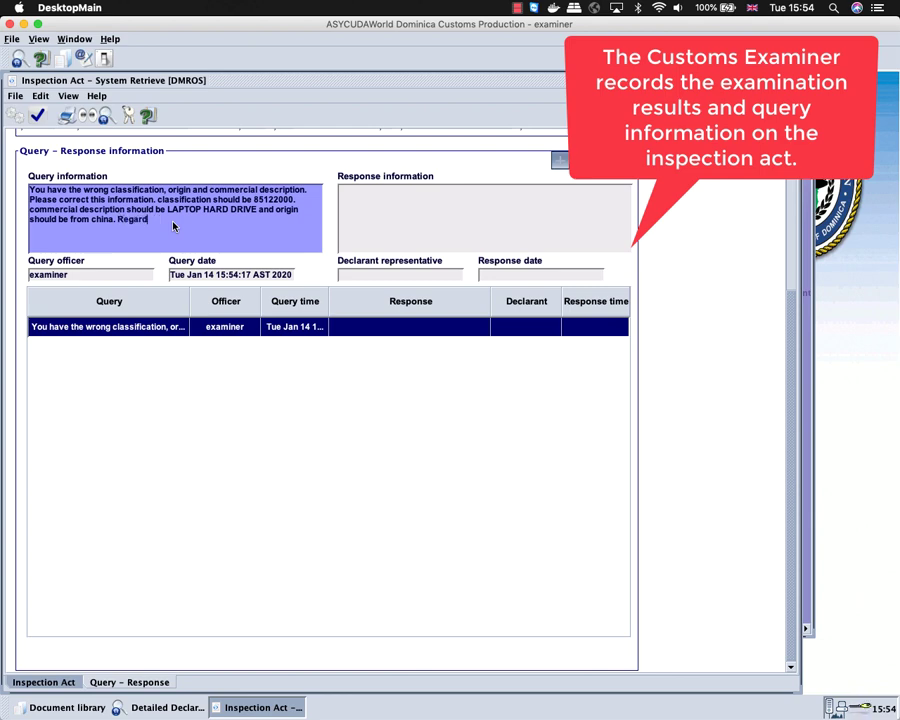
left_click(559, 160)
left_click(330, 327)
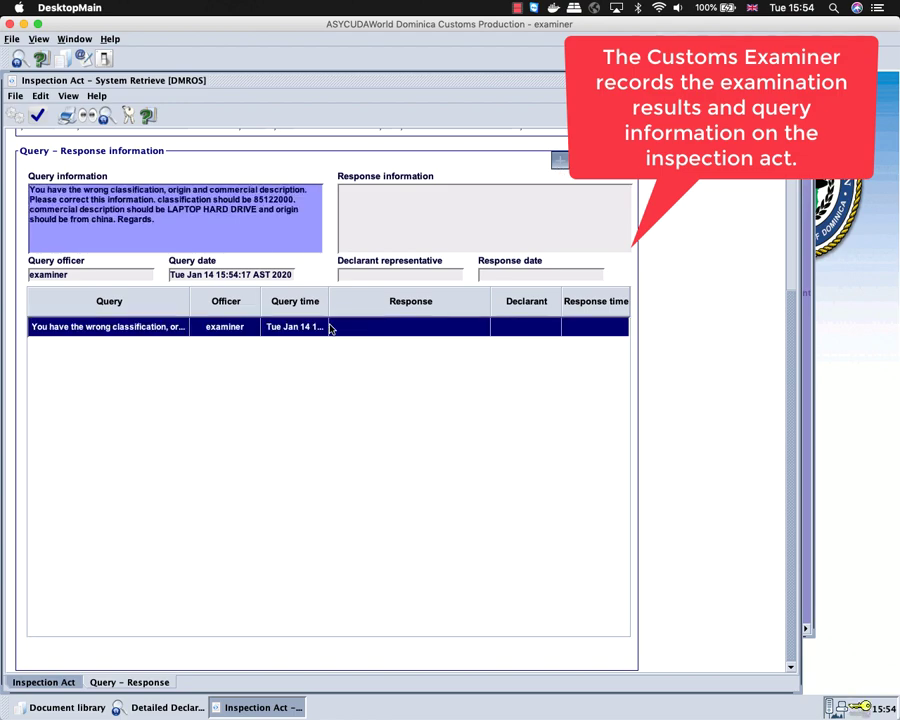
right_click(332, 332)
left_click(355, 341)
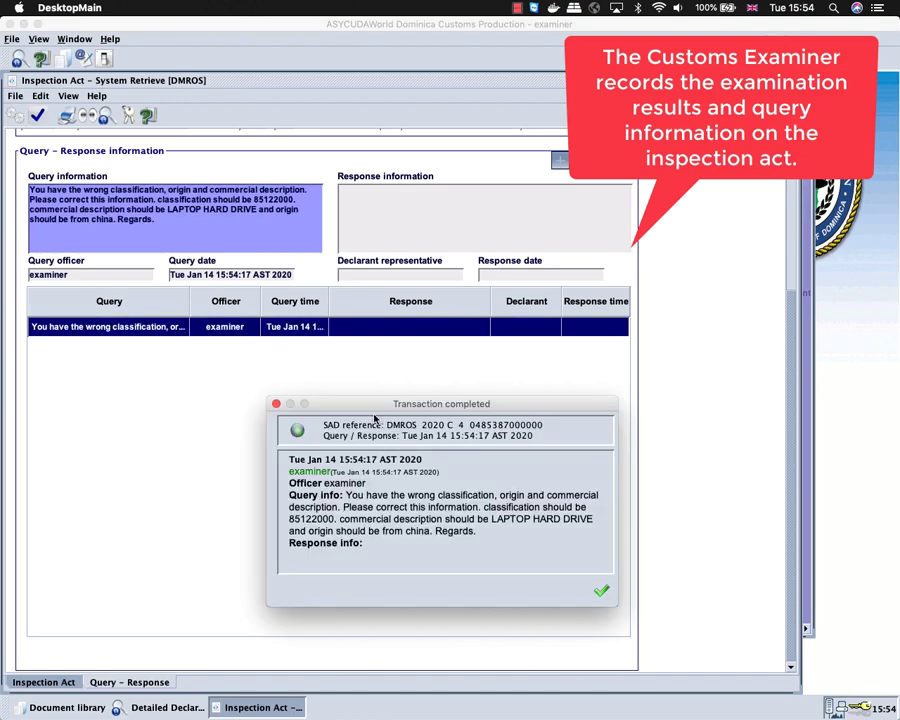
left_click_drag(385, 408, 310, 315)
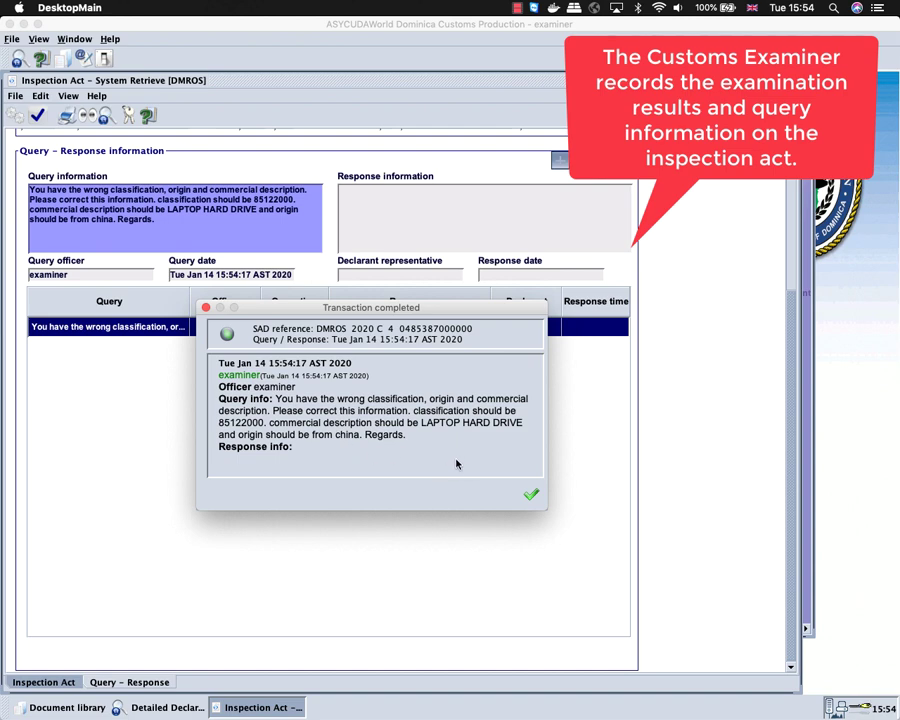
left_click(531, 494)
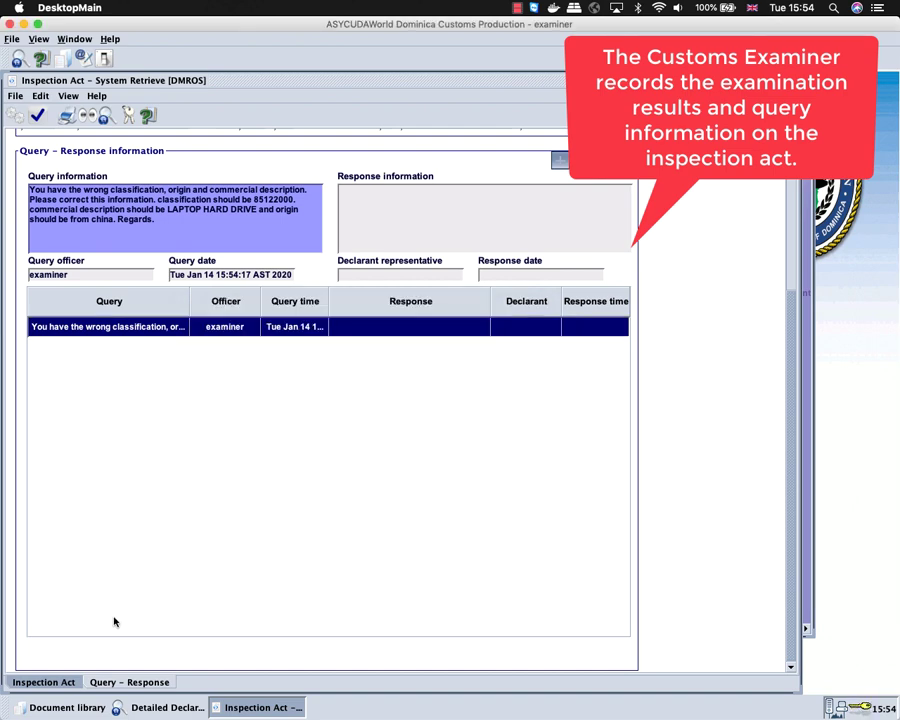
Verify, then validate the inspection act carrying the query, and close the completion notice
left_click(37, 117)
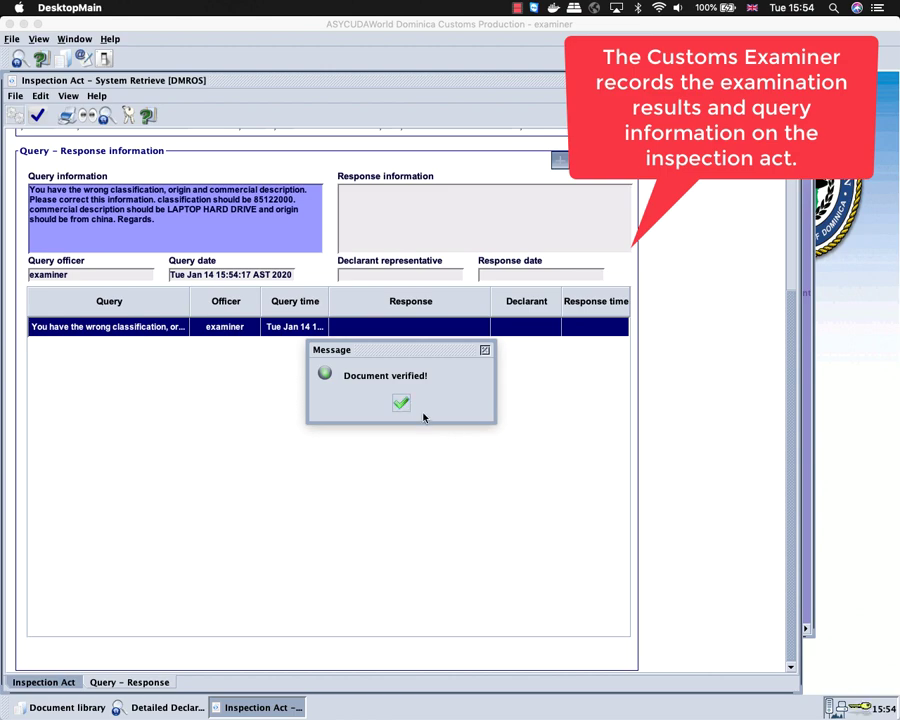
left_click(401, 404)
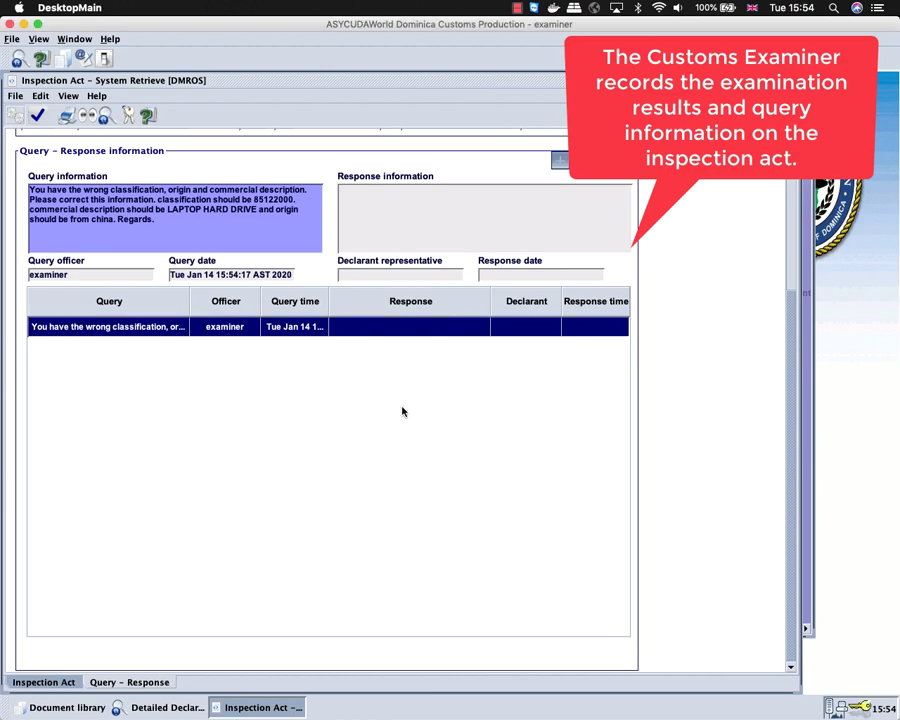
left_click(37, 117)
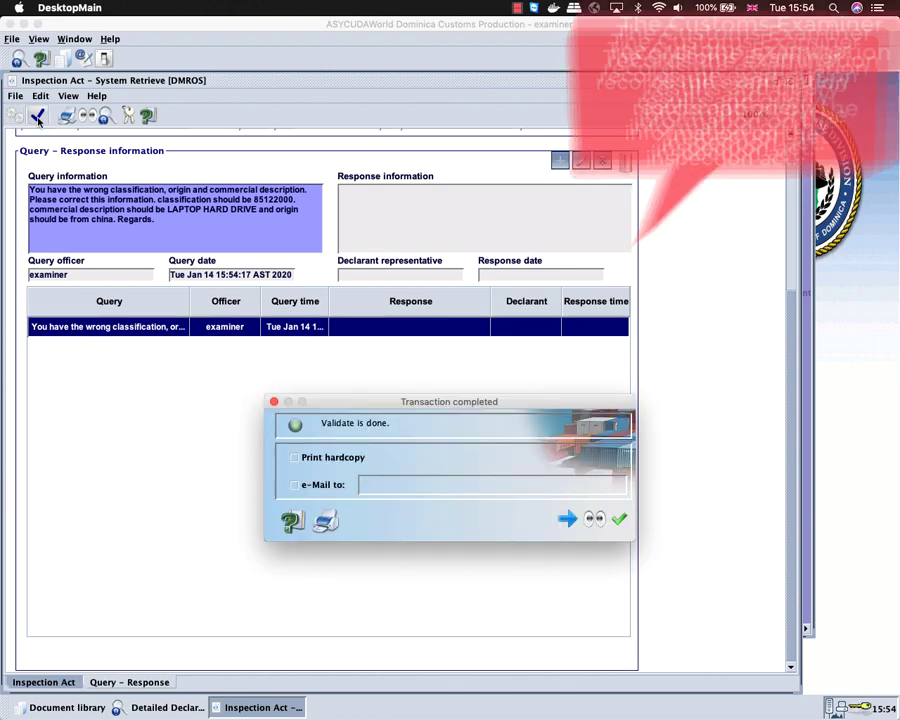
left_click(619, 519)
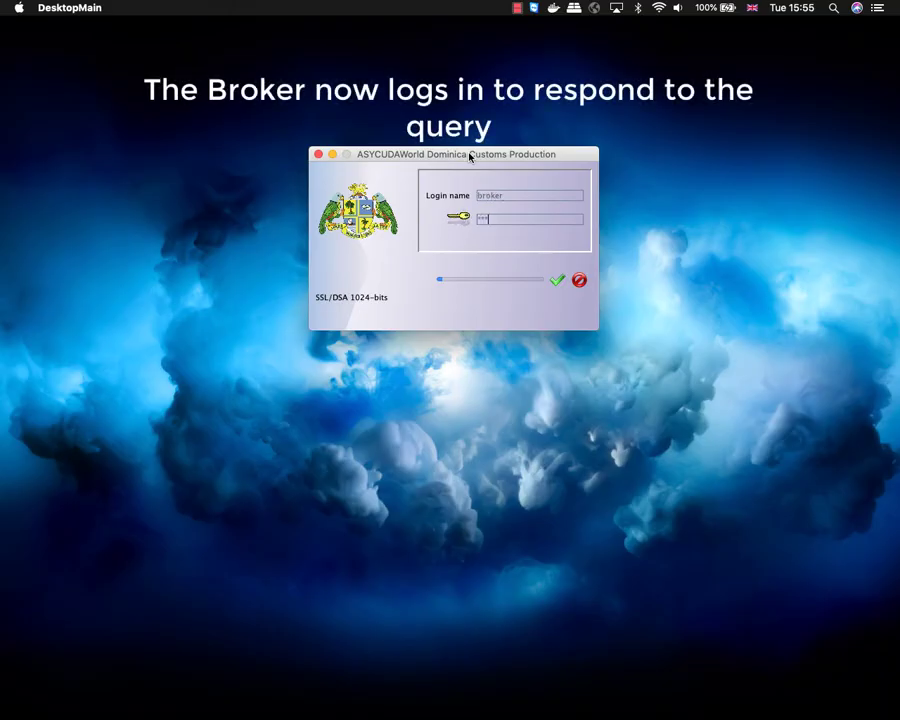
Sign in with the broker's password and open the mailbox holding the unread query message
type("***")
key("Return")
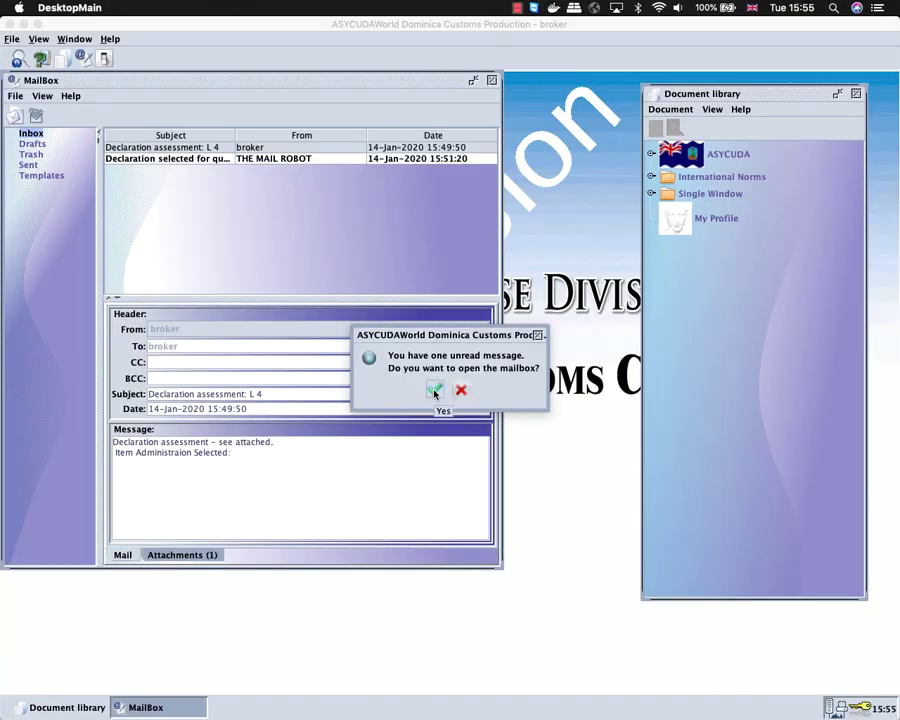
left_click(434, 391)
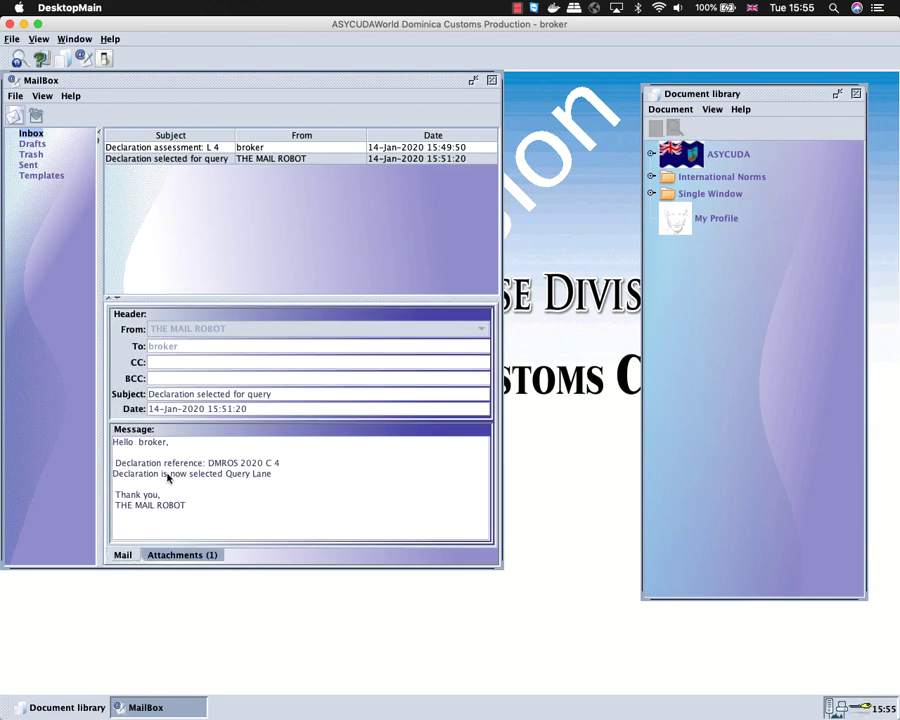
Retrieve the Detailed Declaration attached to the C 4 query message
left_click(190, 557)
left_click(270, 357)
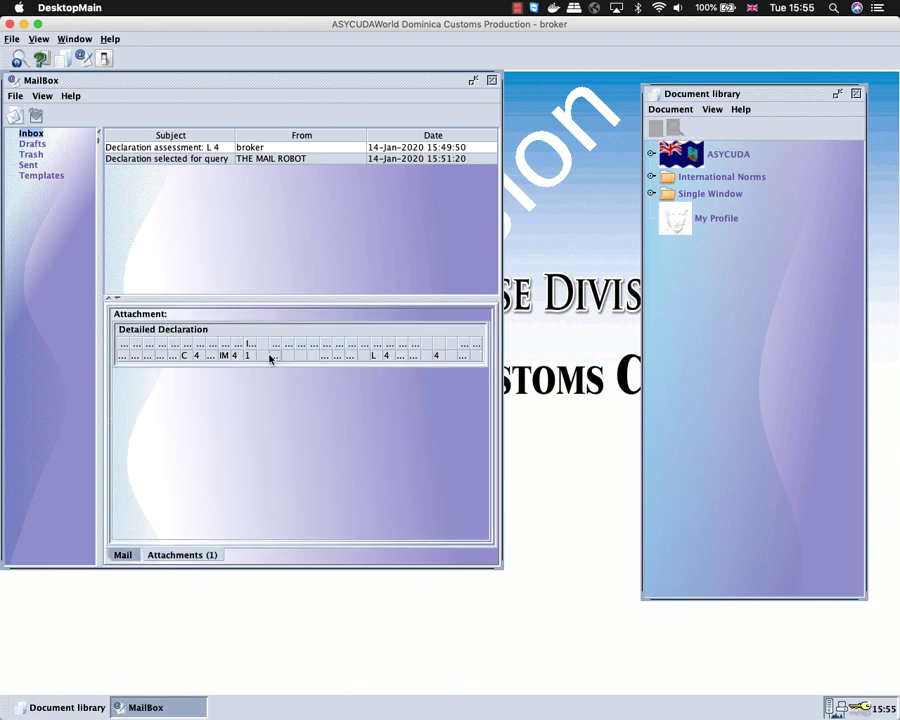
right_click(270, 358)
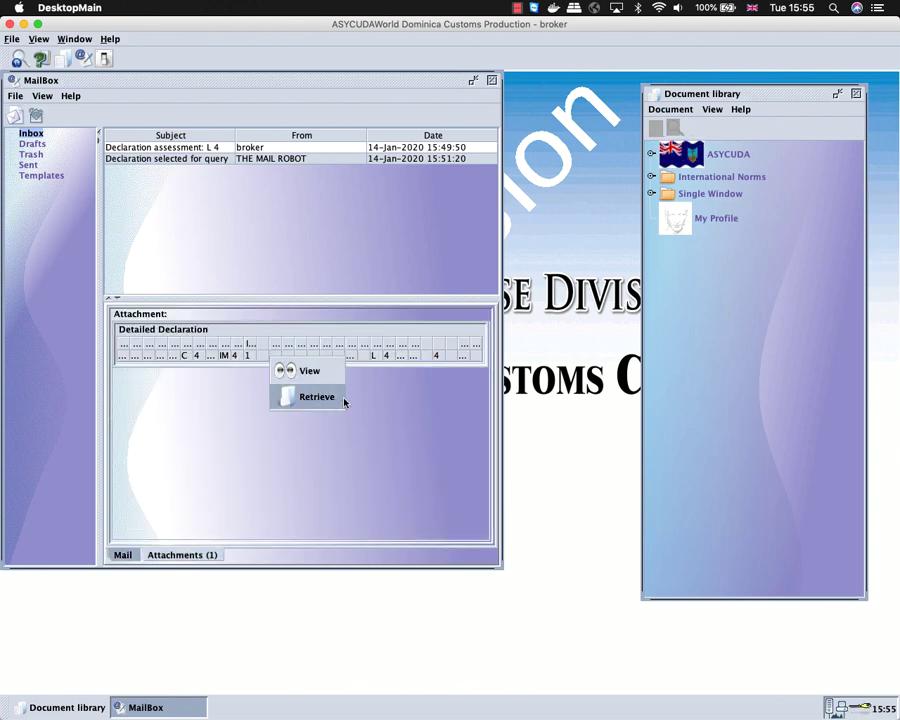
left_click(318, 398)
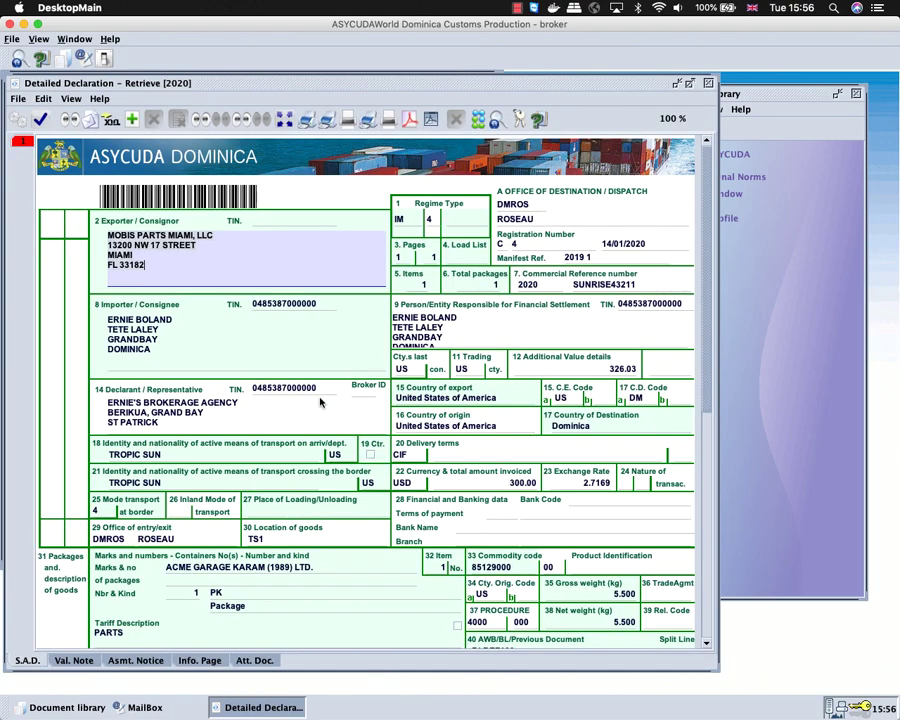
Maximize the declaration, open its inspection act and view the CL01 commodity code finding
double_click(316, 88)
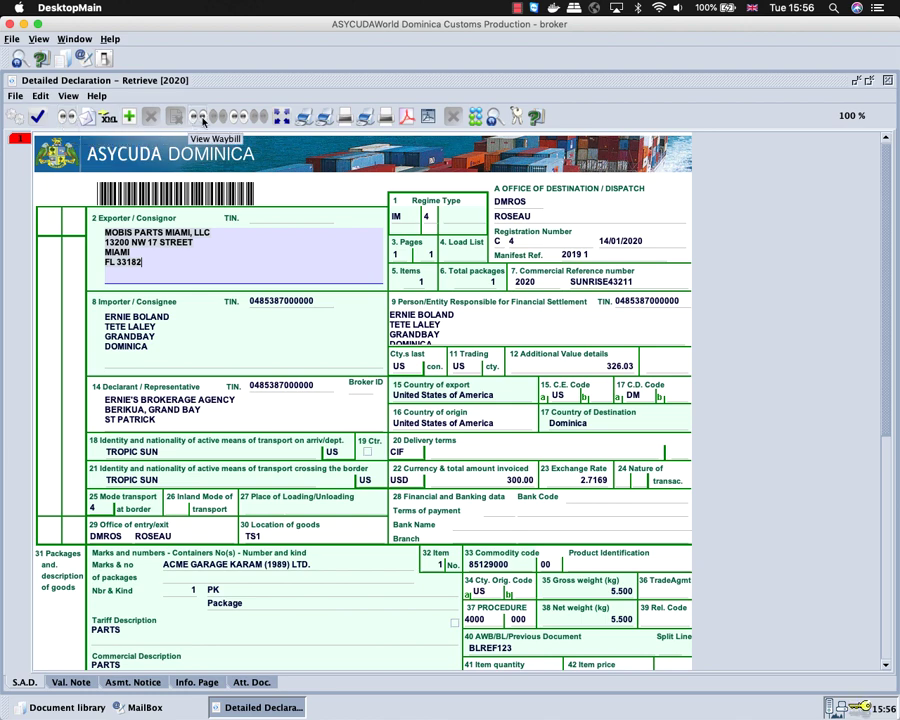
left_click(239, 121)
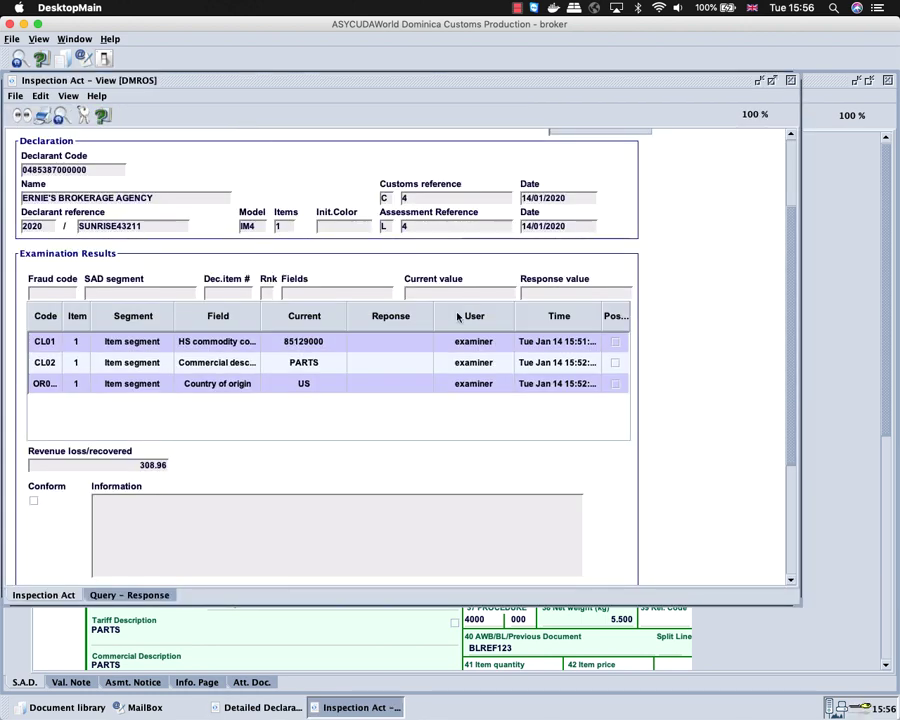
left_click(336, 344)
right_click(336, 344)
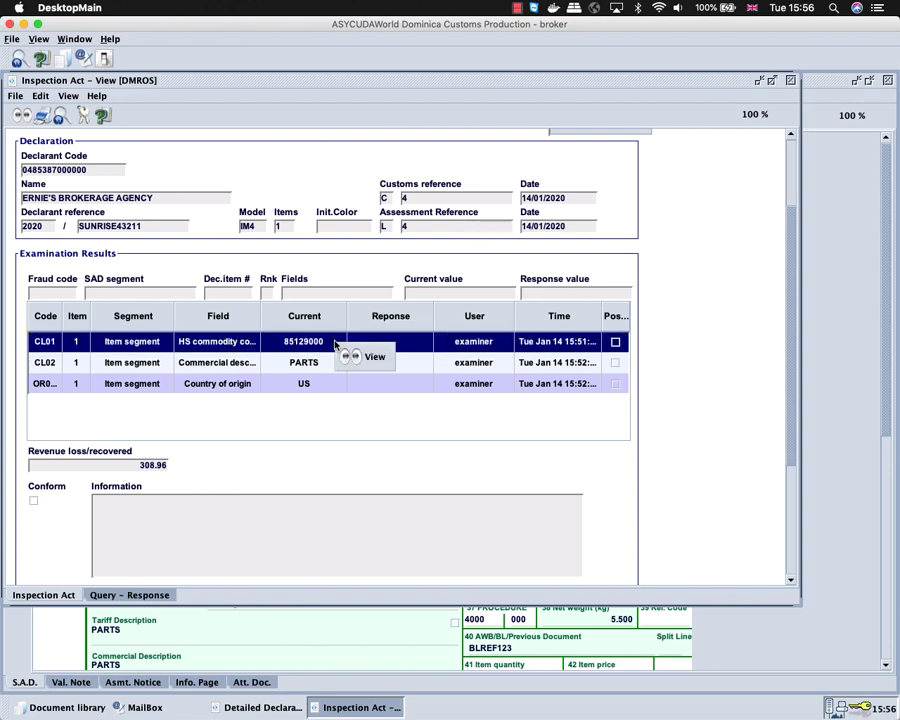
left_click(360, 352)
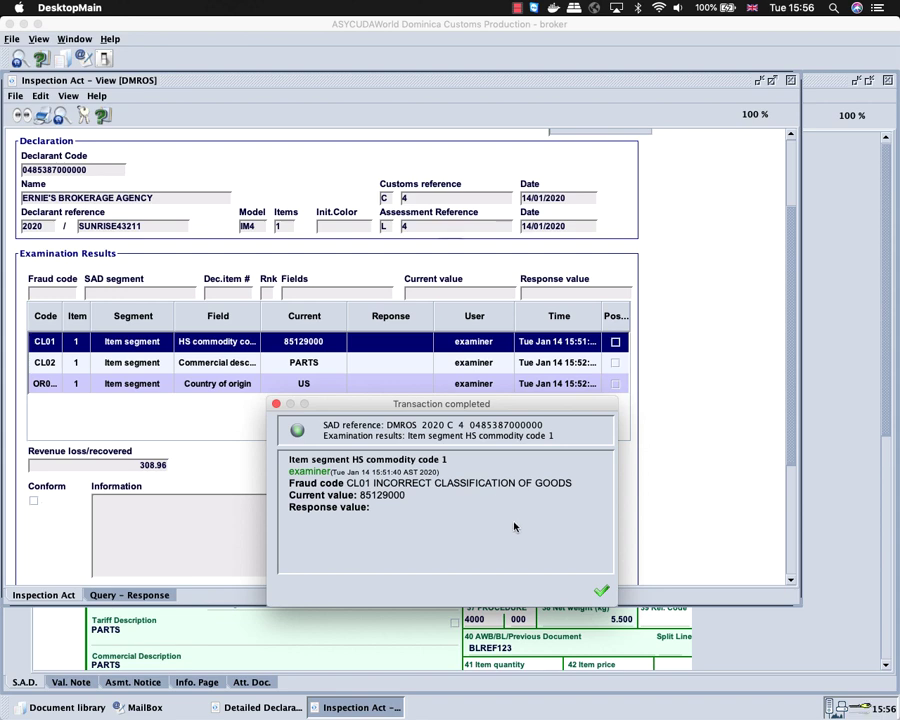
left_click(600, 589)
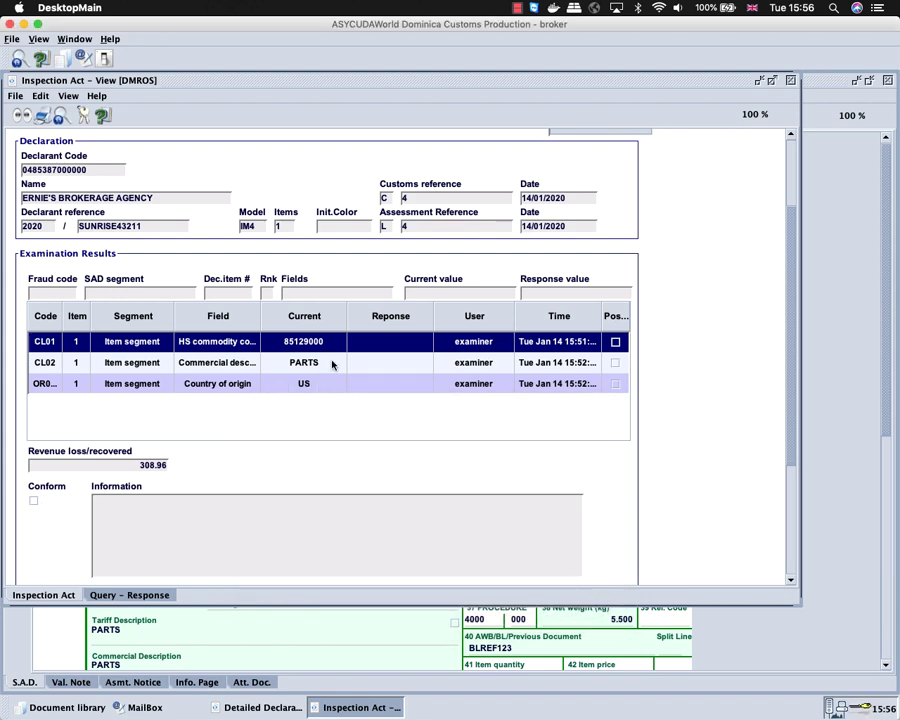
View the CL02 commercial description and OR001 country of origin findings in turn
right_click(333, 362)
left_click(358, 374)
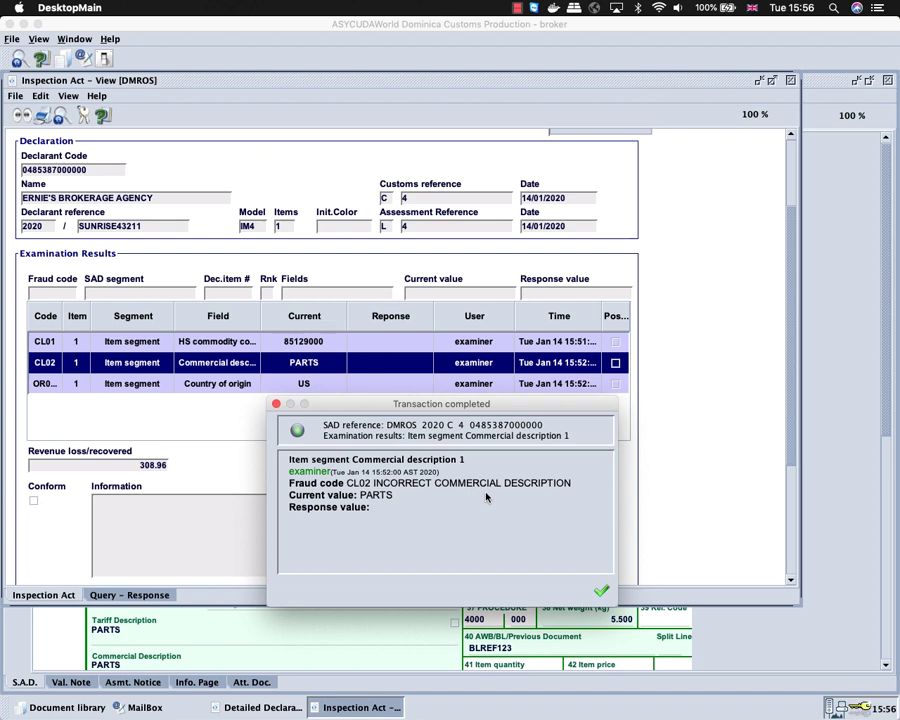
left_click(602, 594)
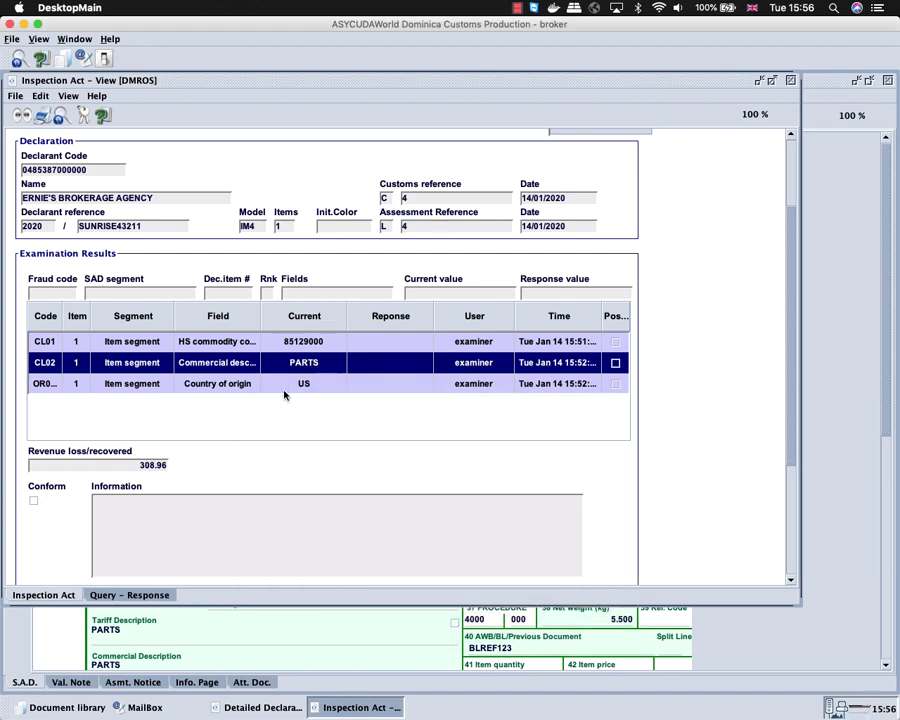
right_click(304, 388)
left_click(297, 388)
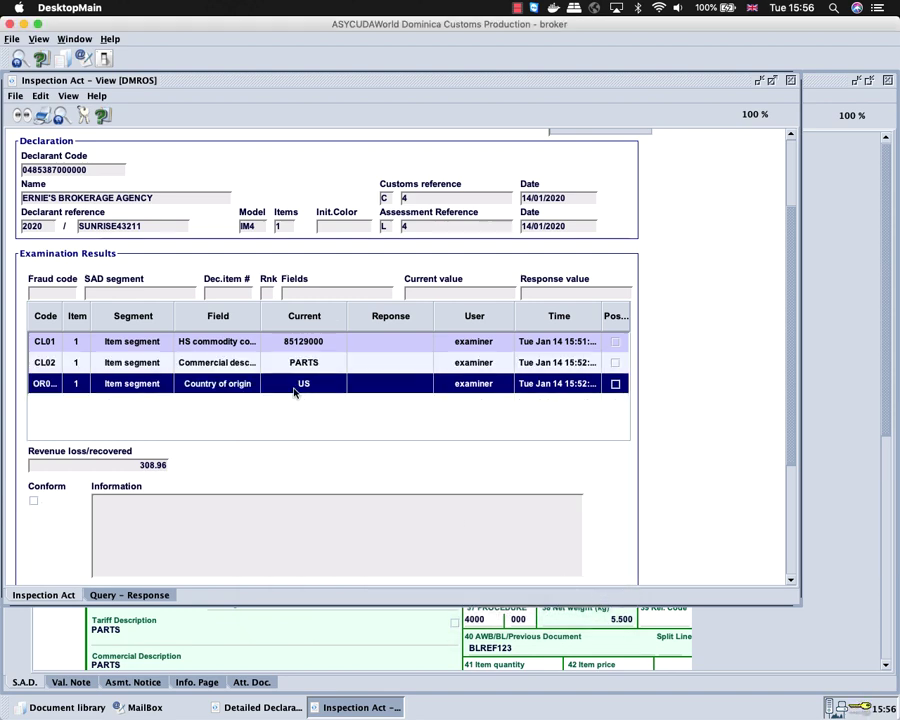
right_click(318, 389)
left_click(337, 402)
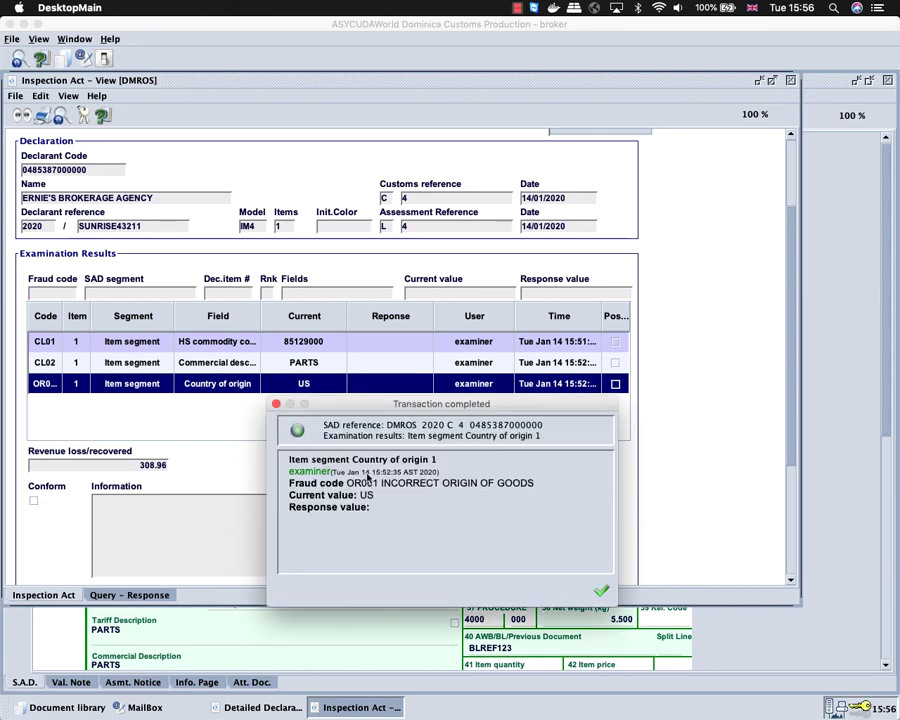
left_click(601, 594)
scroll(646, 444, "down", 5)
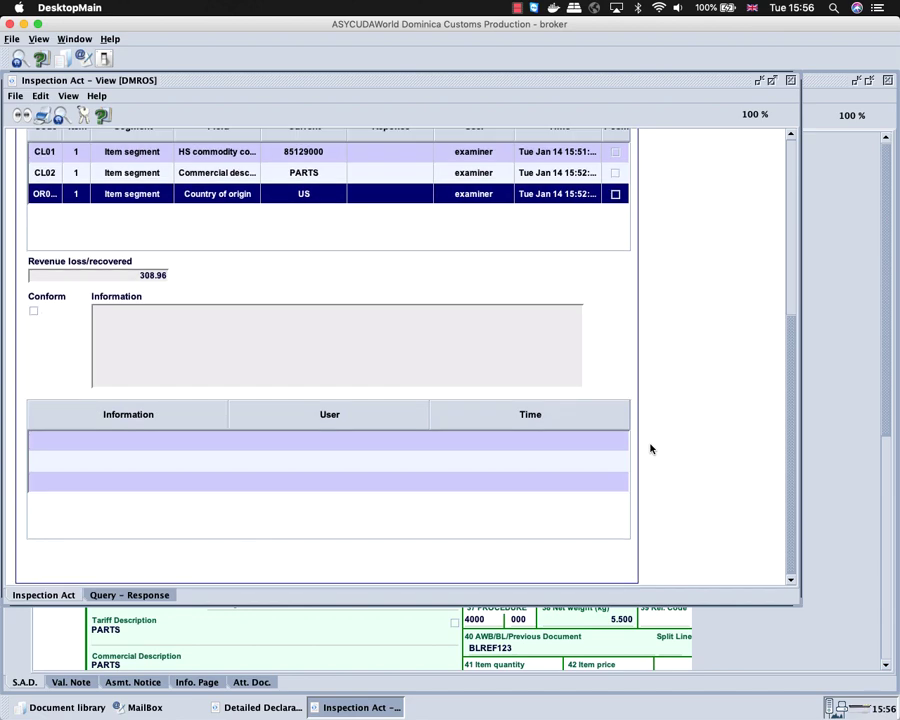
scroll(650, 448, "up", 10)
scroll(650, 448, "up", 2)
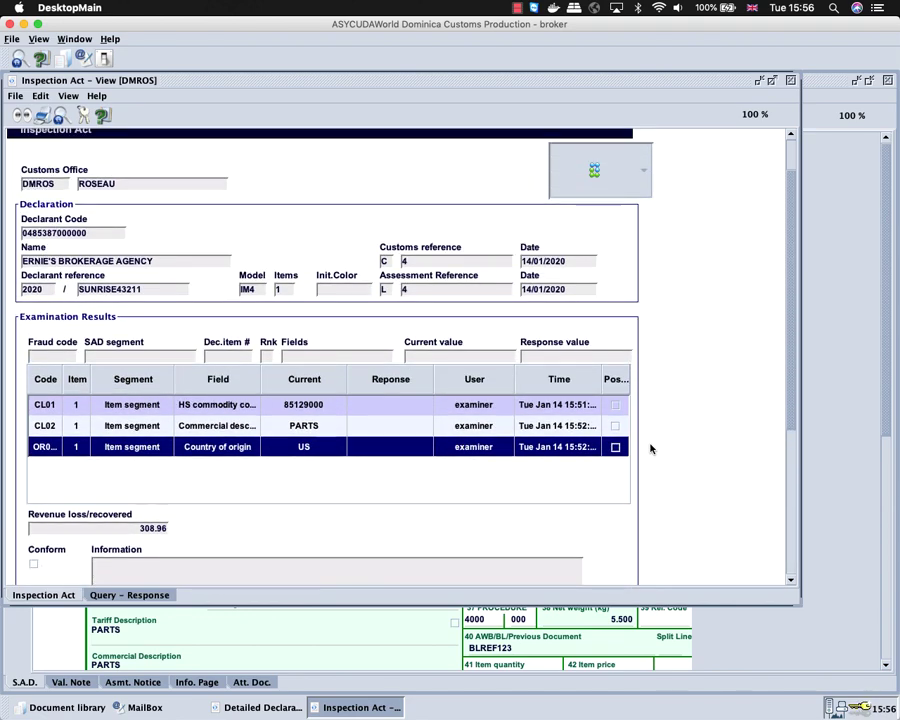
left_click(135, 597)
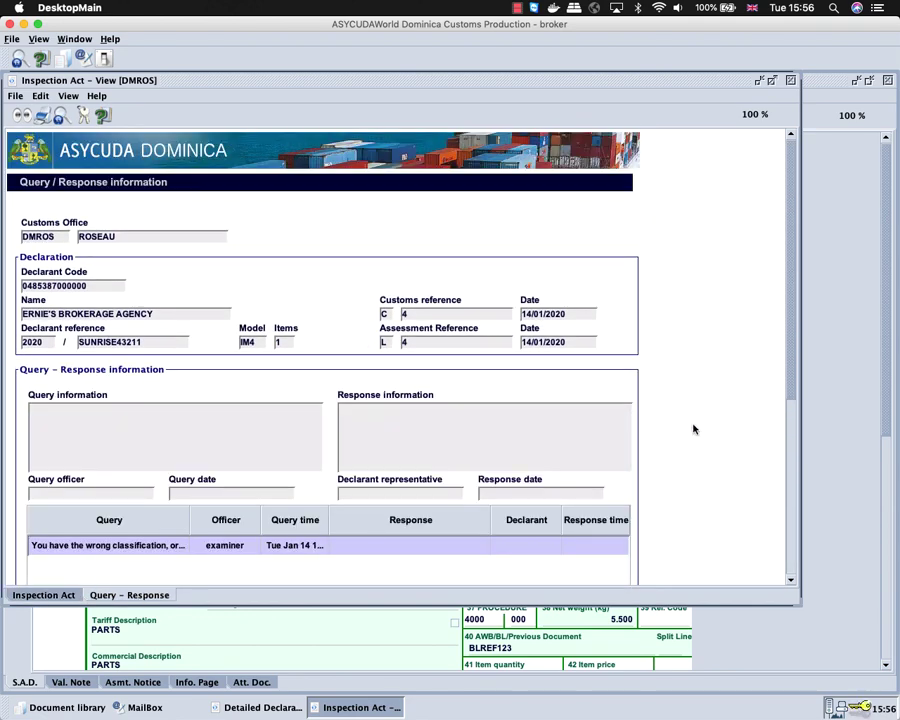
scroll(690, 427, "down", 2)
scroll(692, 427, "down", 3)
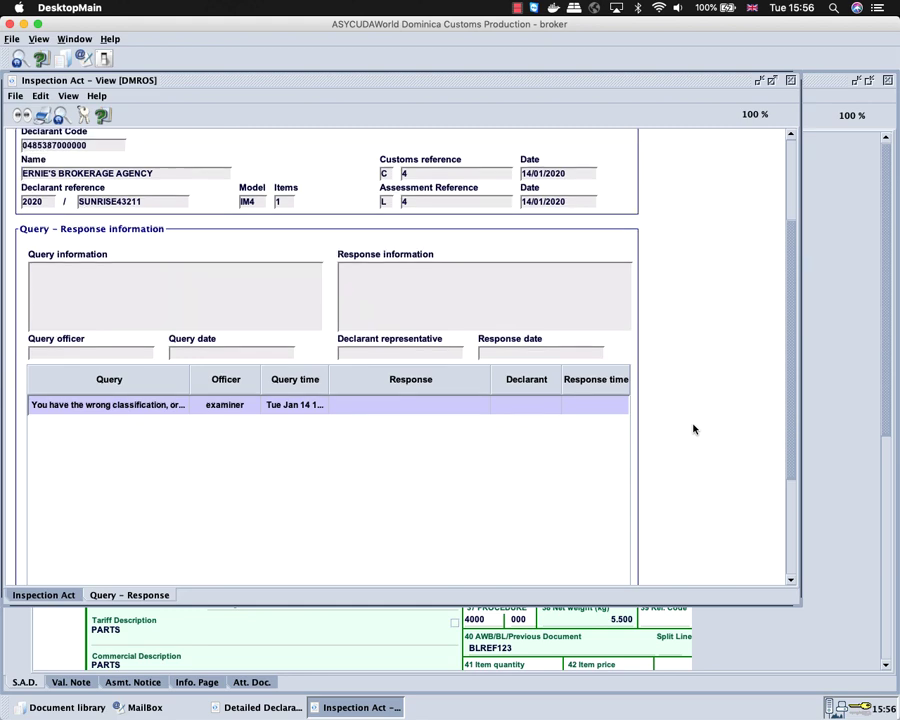
left_click(296, 411)
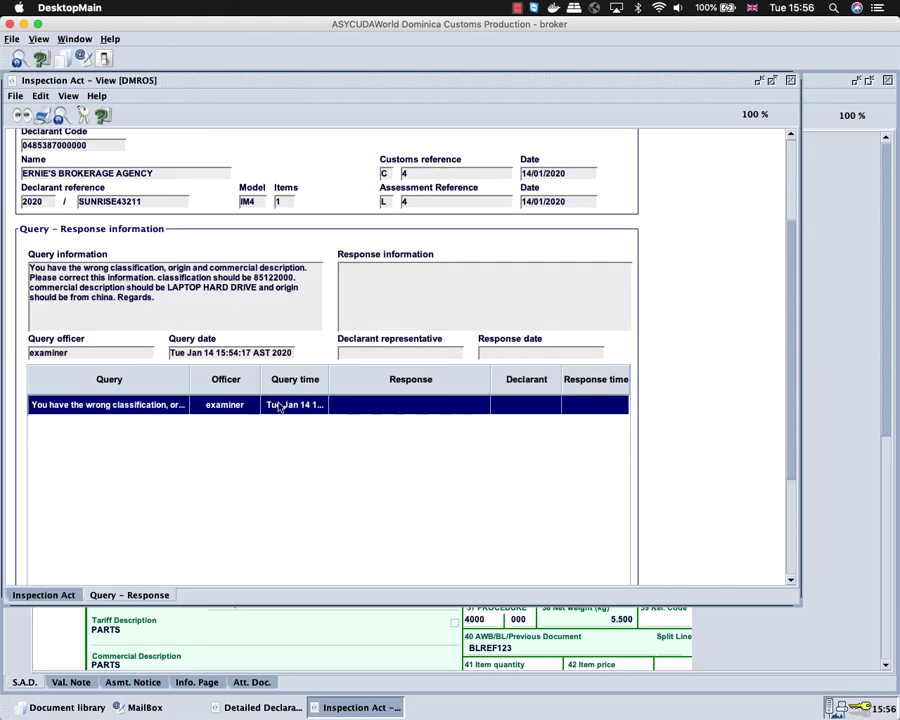
right_click(350, 411)
left_click(378, 428)
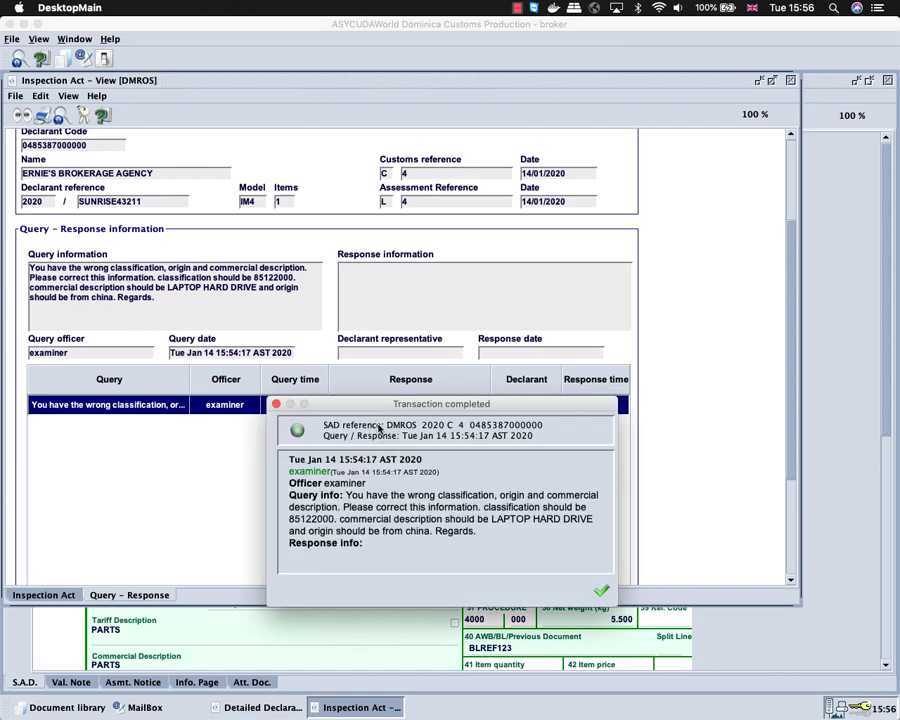
left_click_drag(395, 405, 366, 277)
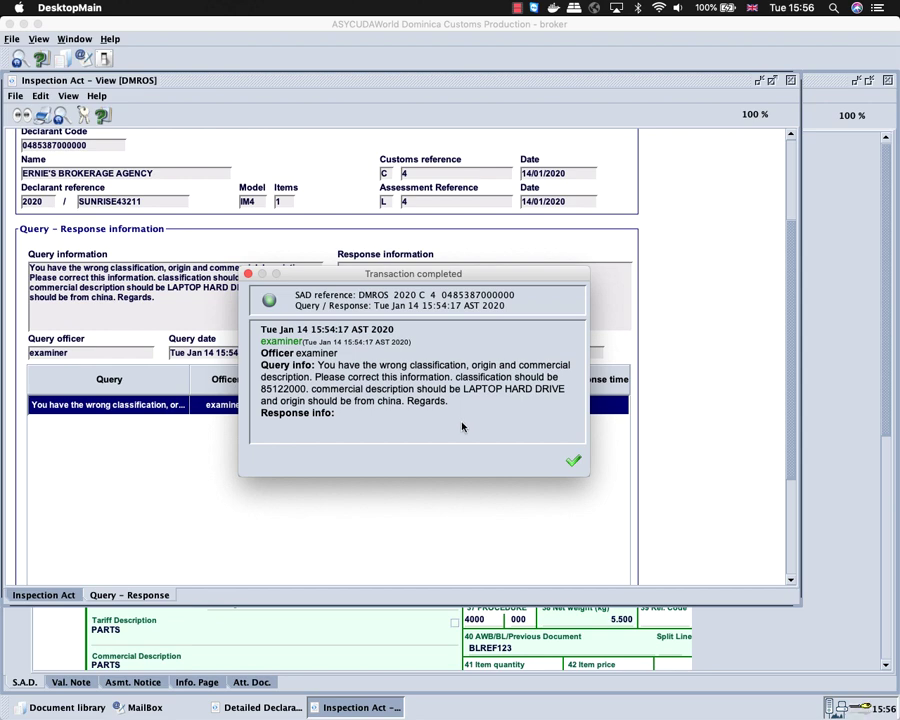
left_click(573, 461)
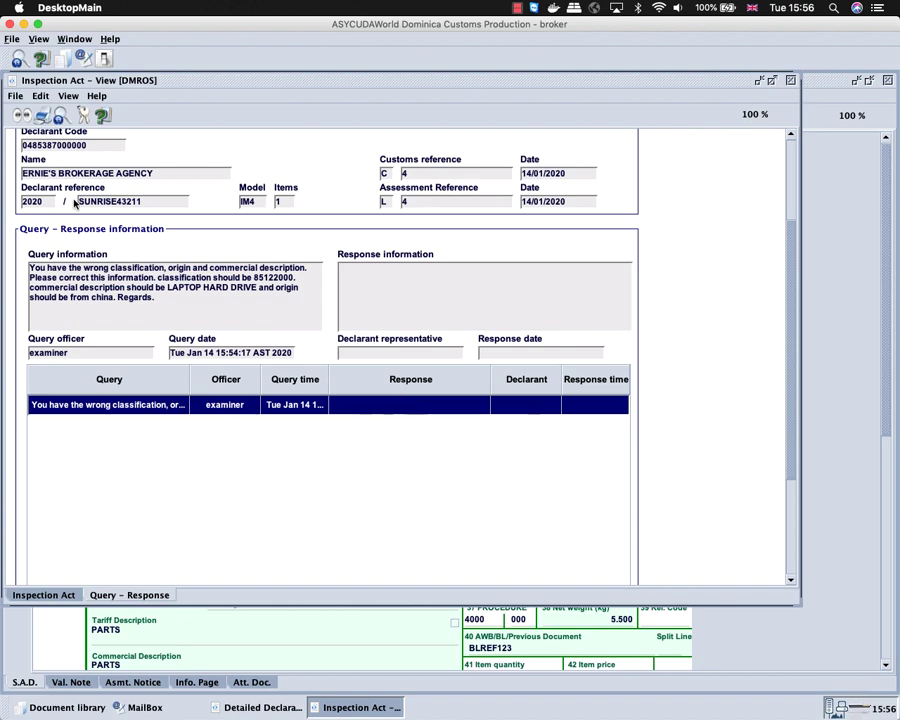
Close the inspection act and set the item's commodity code to 85122000 and origin to CN
left_click(791, 80)
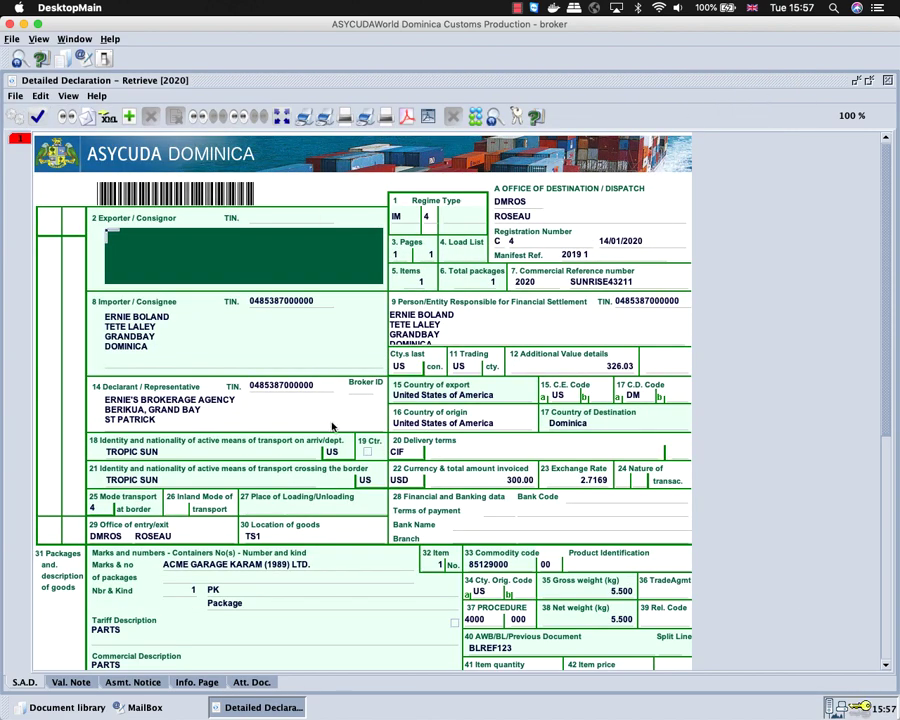
scroll(420, 532, "down", 3)
left_click(495, 480)
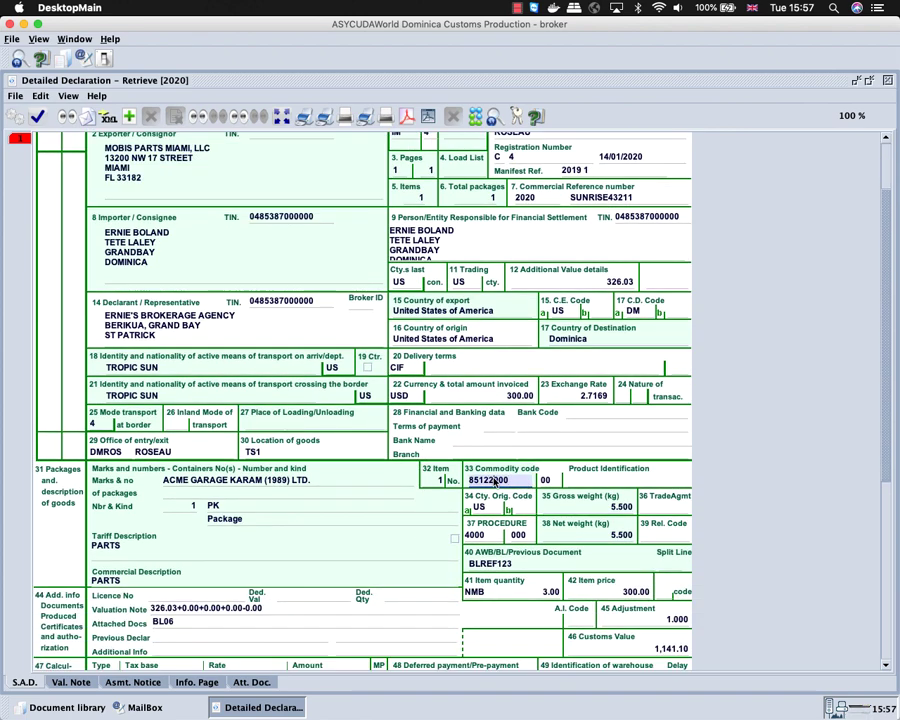
key("Tab")
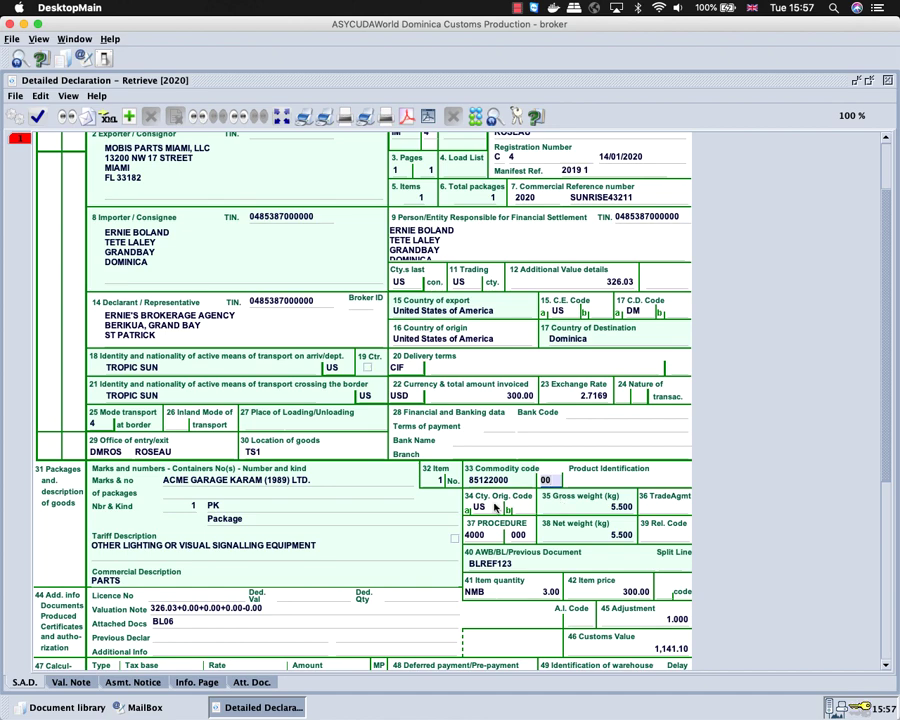
left_click(488, 506)
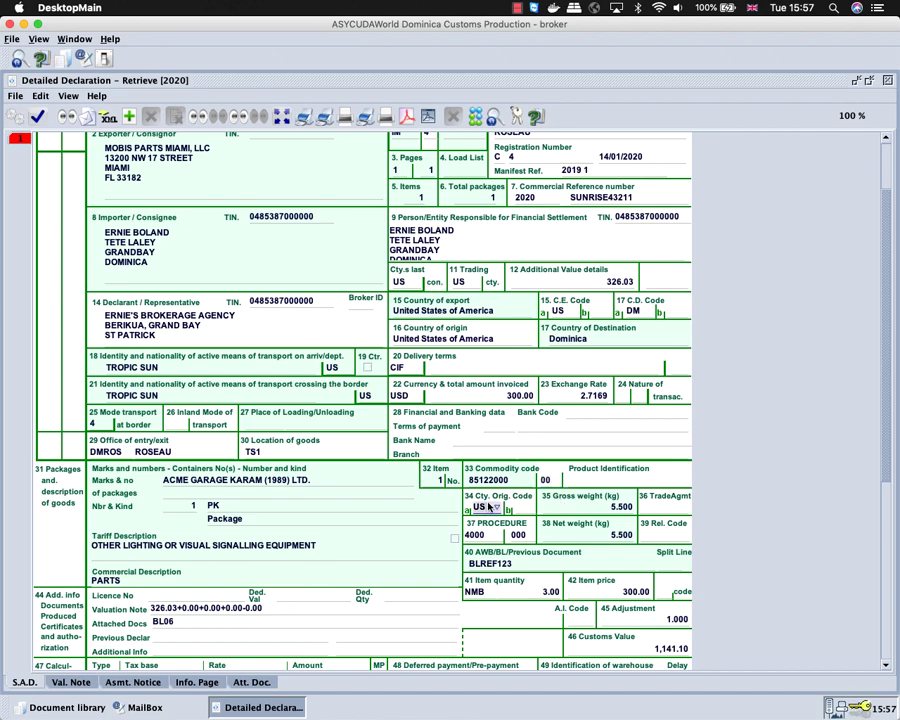
type("CN")
key("Tab")
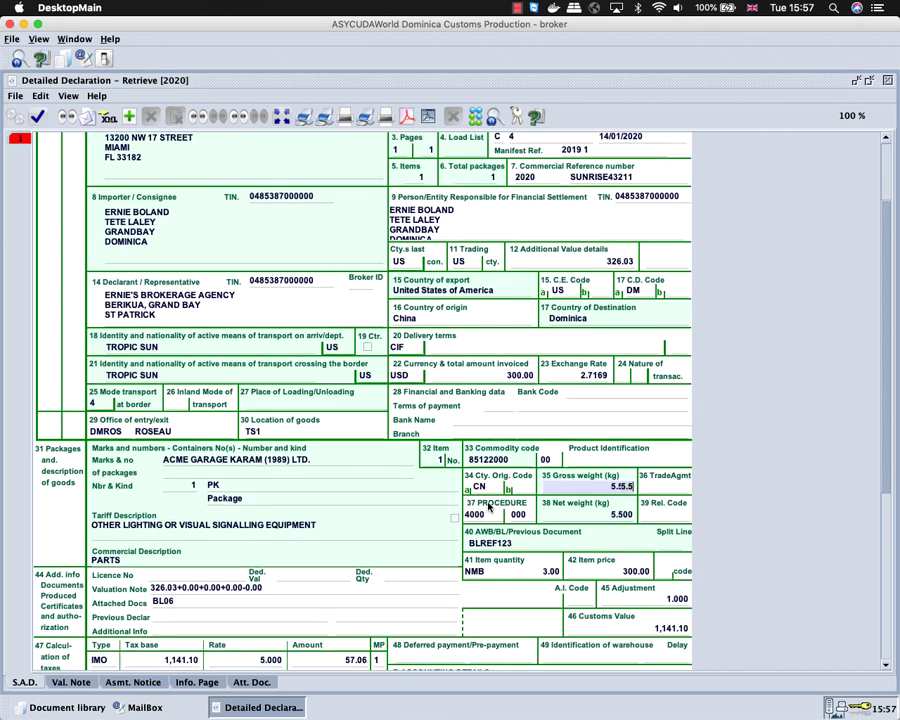
Replace the commercial description PARTS with LAPTOP HARD DRIVE
left_click(137, 562)
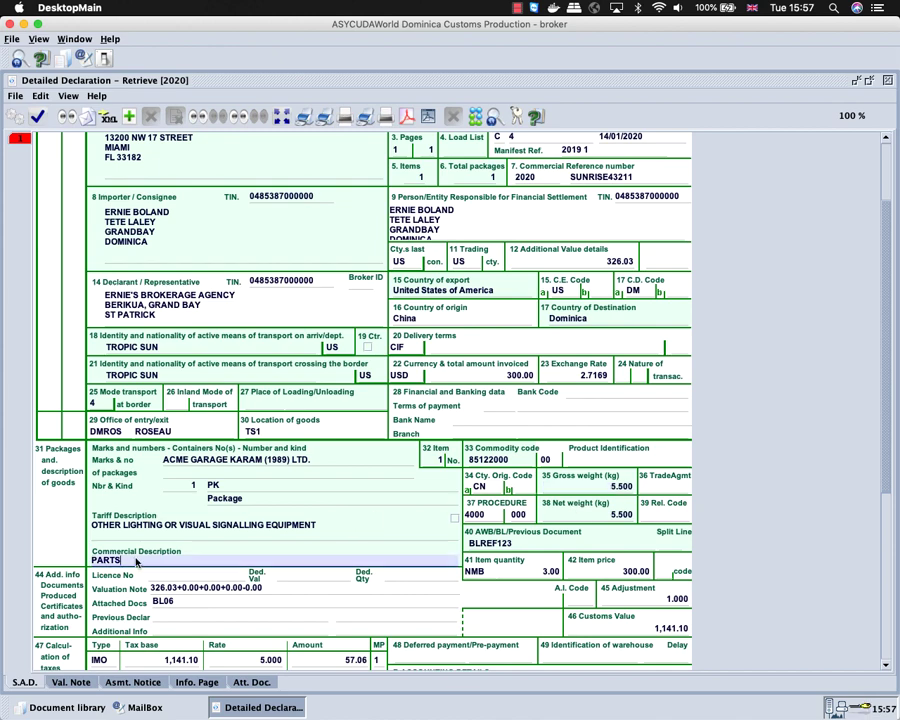
key("BackSpace")
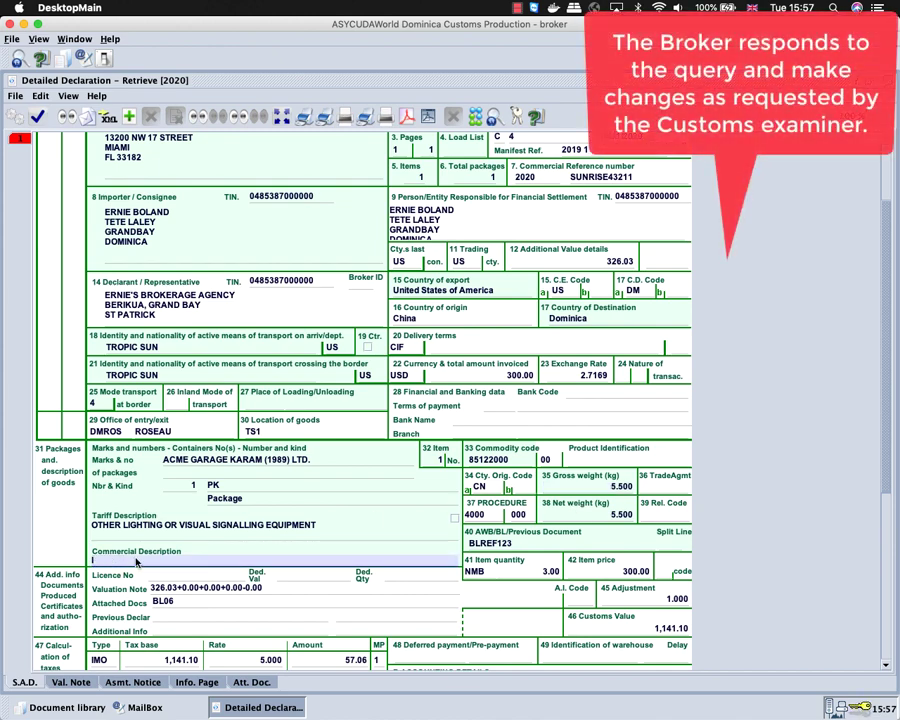
type("LAPTOP HARD DRIVE")
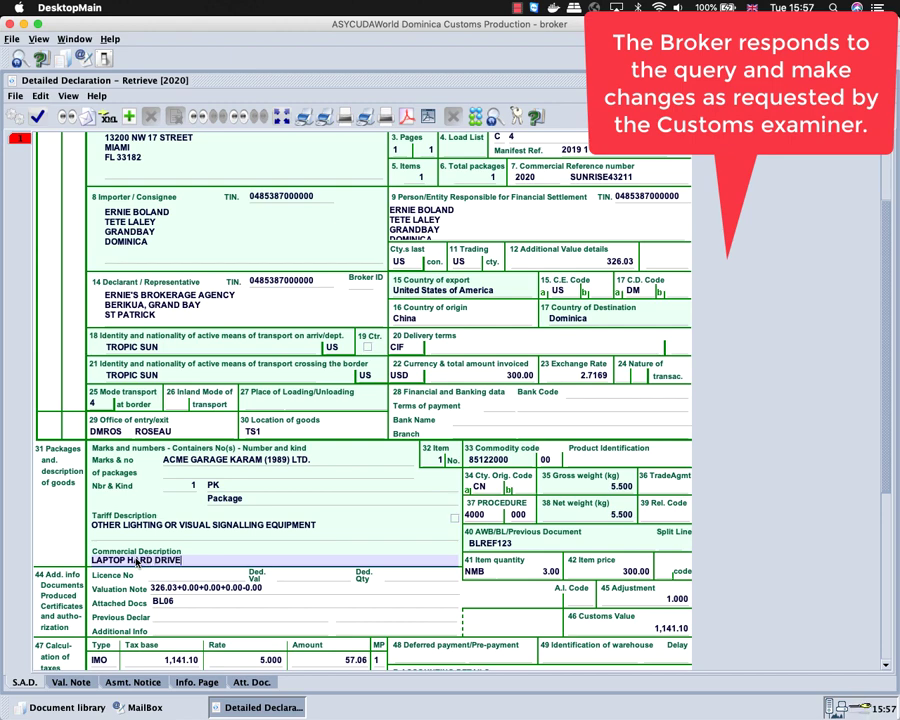
key("Tab")
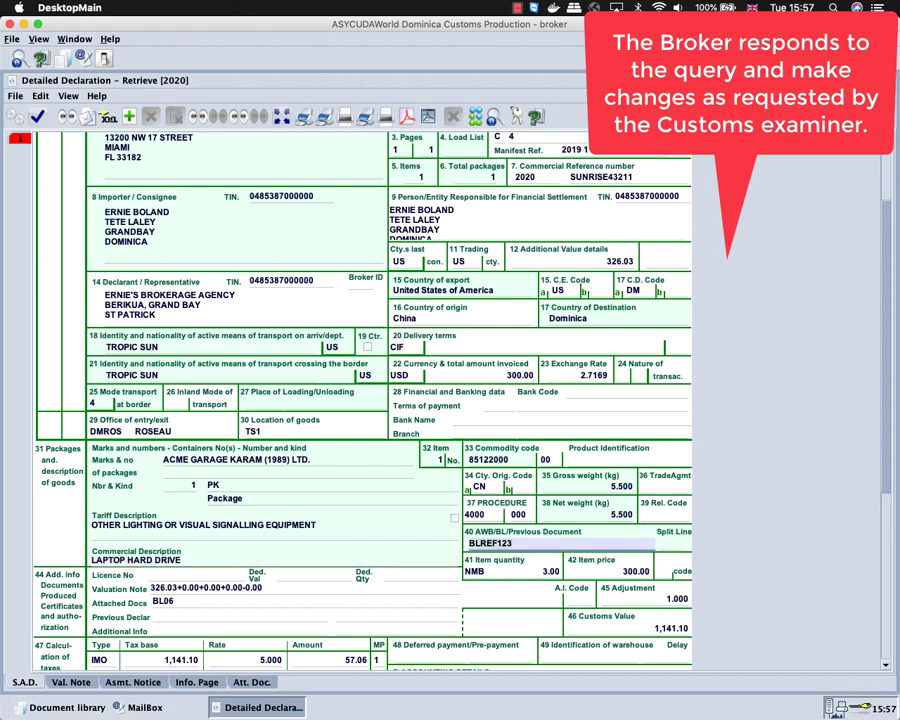
left_click(17, 96)
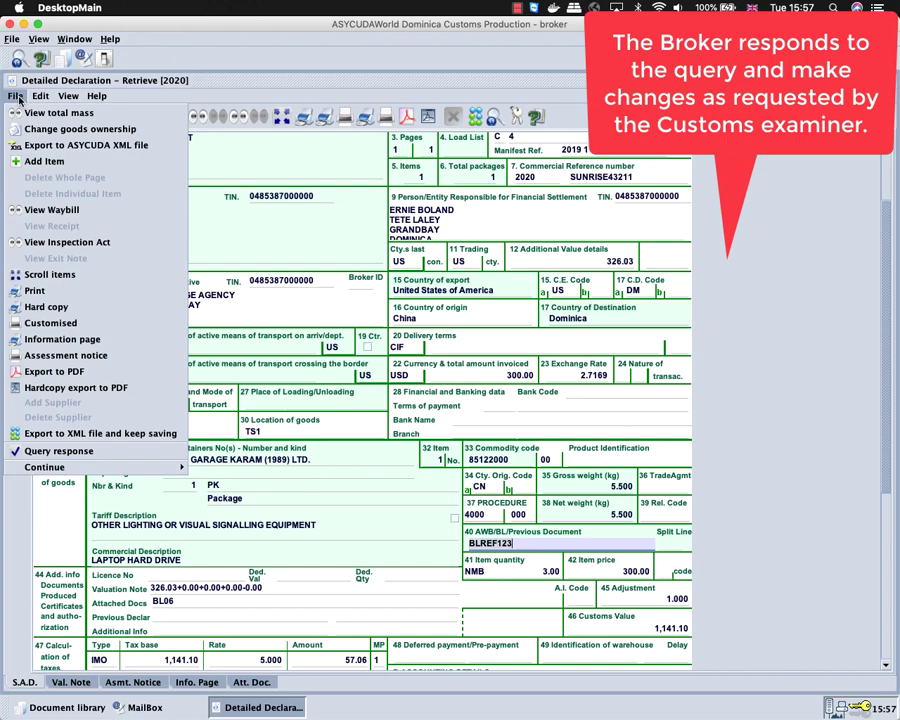
Start a query response, acknowledging the attached-documents reminder and confirming to answer now
left_click(17, 96)
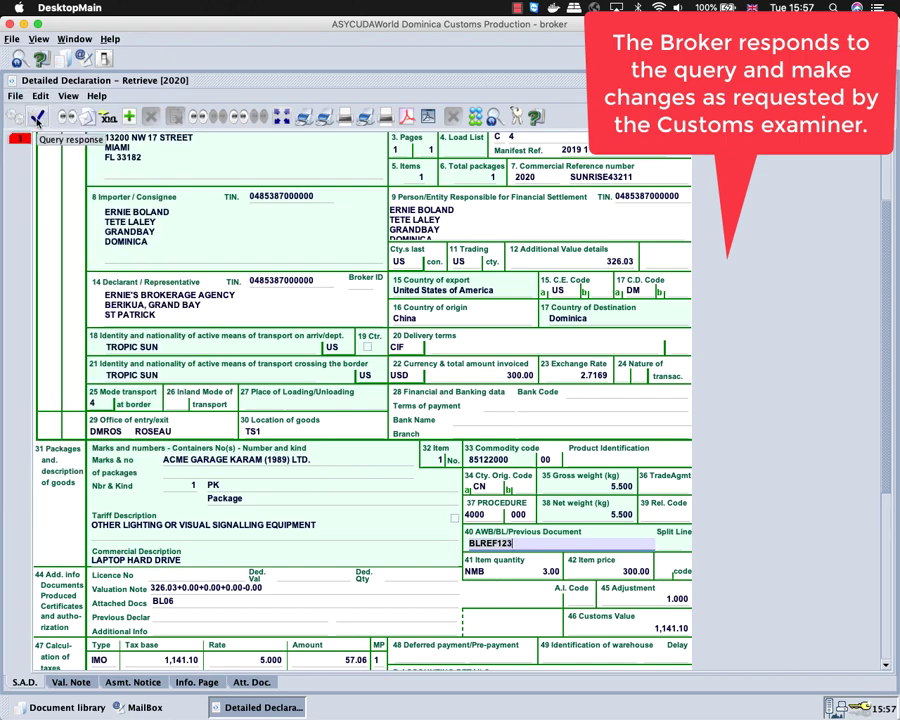
left_click(37, 118)
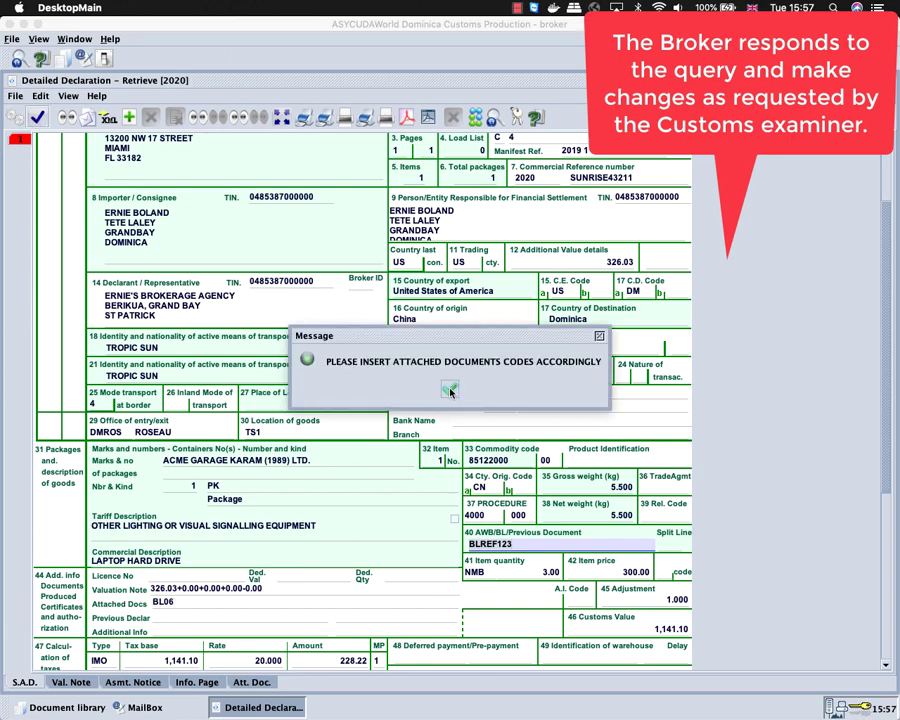
left_click(450, 390)
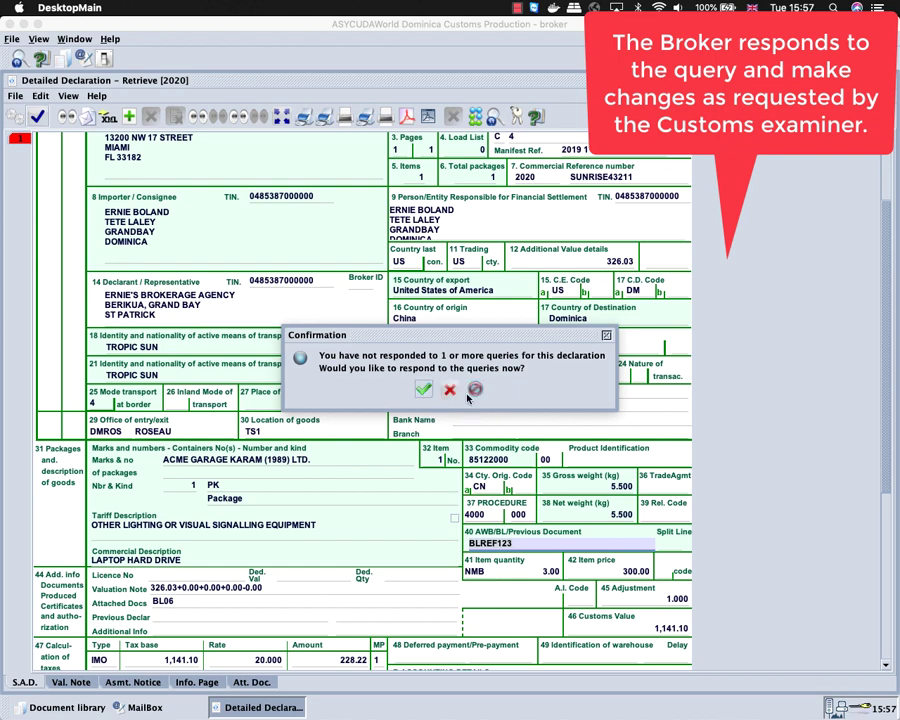
left_click(423, 390)
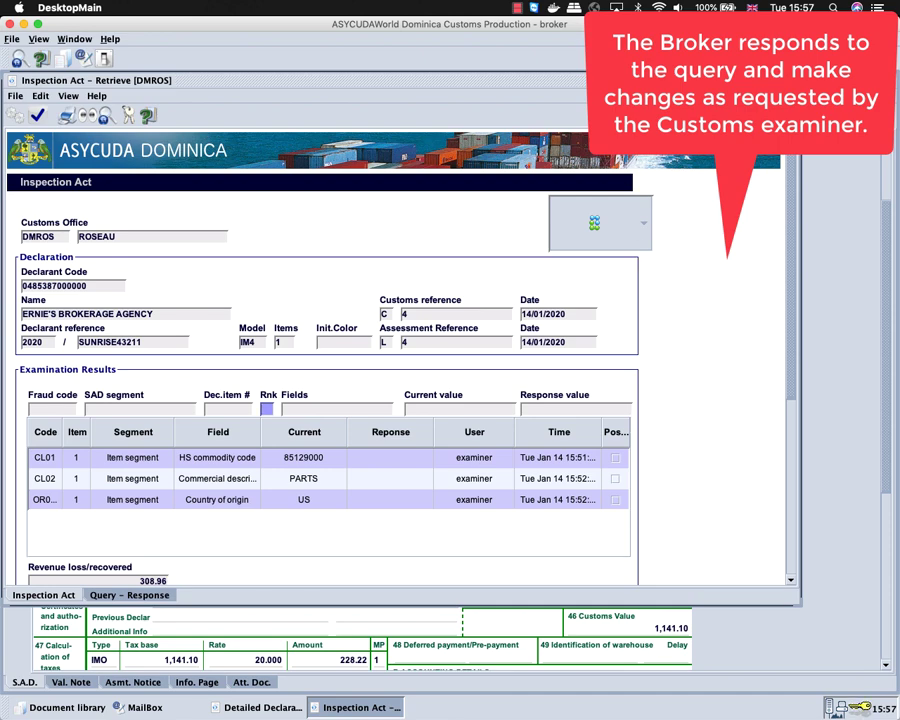
Maximize the inspection act and select the examiner's query on the Query – Response page
left_click(775, 80)
scroll(668, 470, "down", 3)
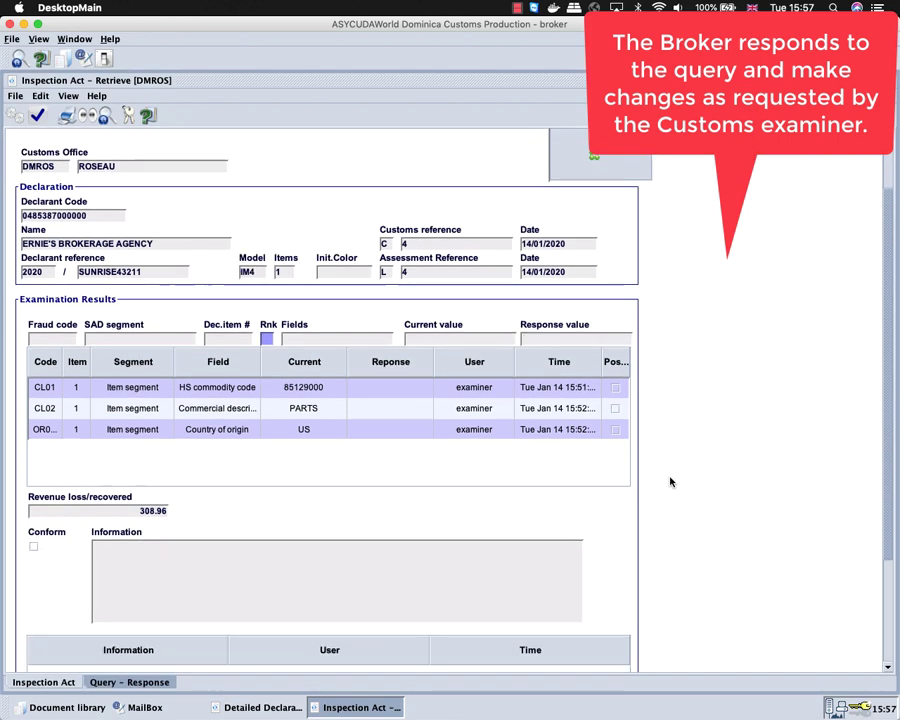
scroll(669, 480, "down", 5)
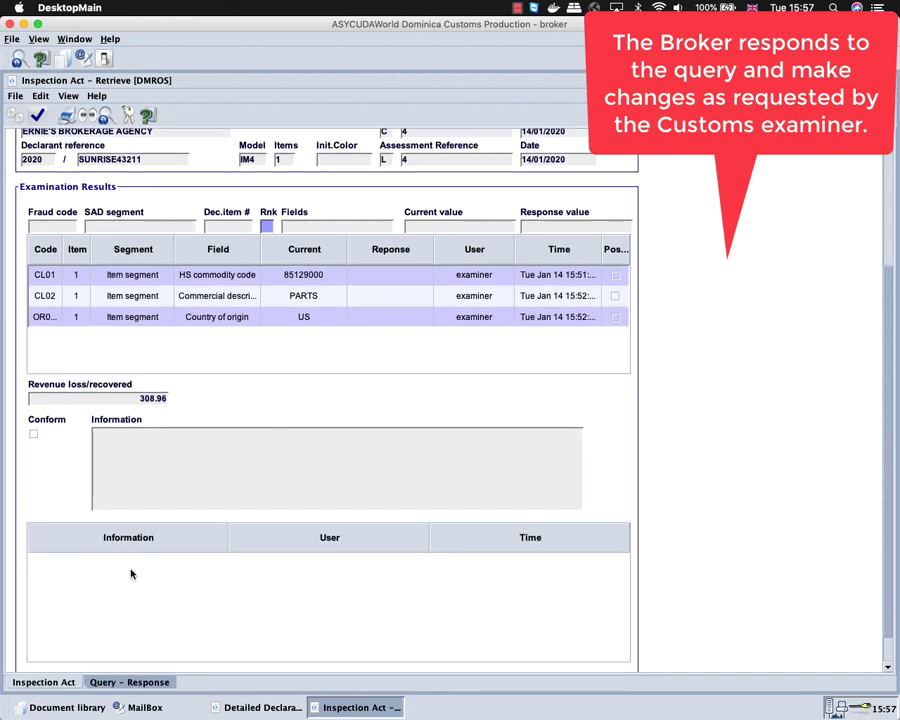
left_click(133, 686)
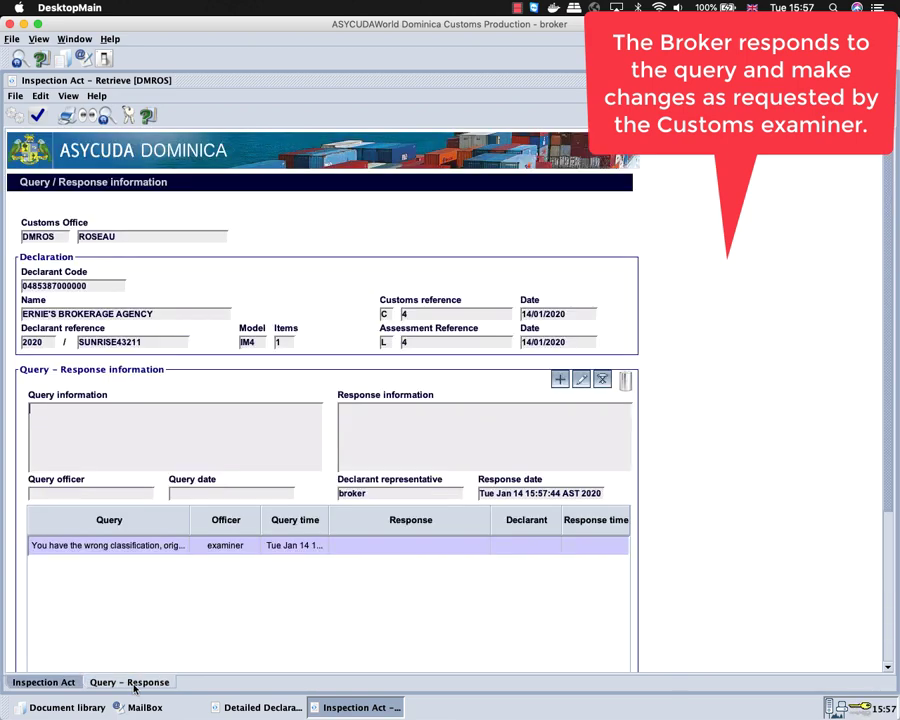
scroll(678, 422, "down", 1)
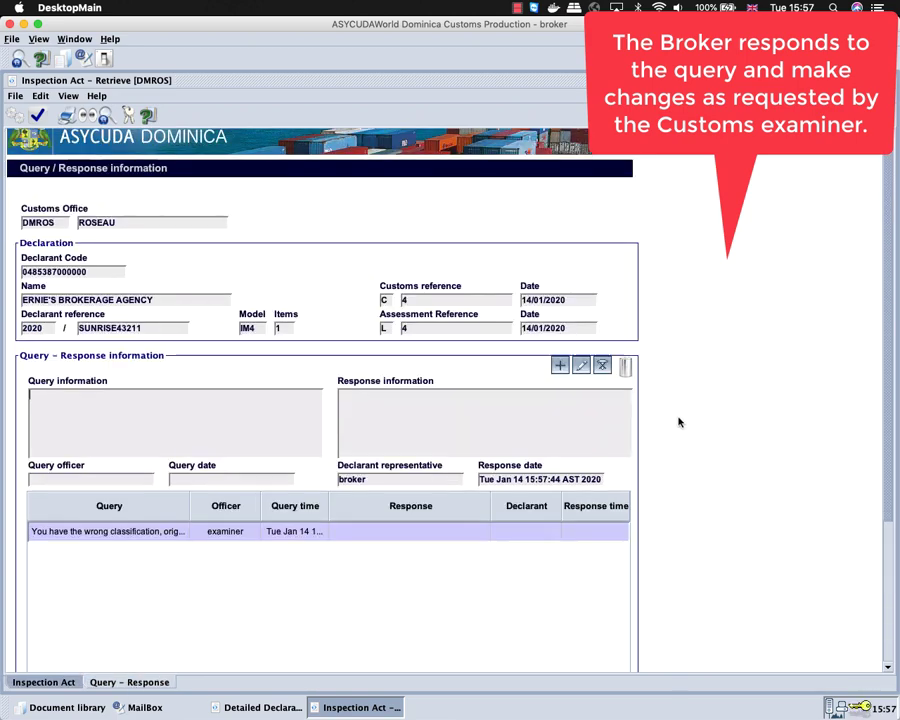
scroll(678, 422, "down", 7)
scroll(678, 422, "up", 2)
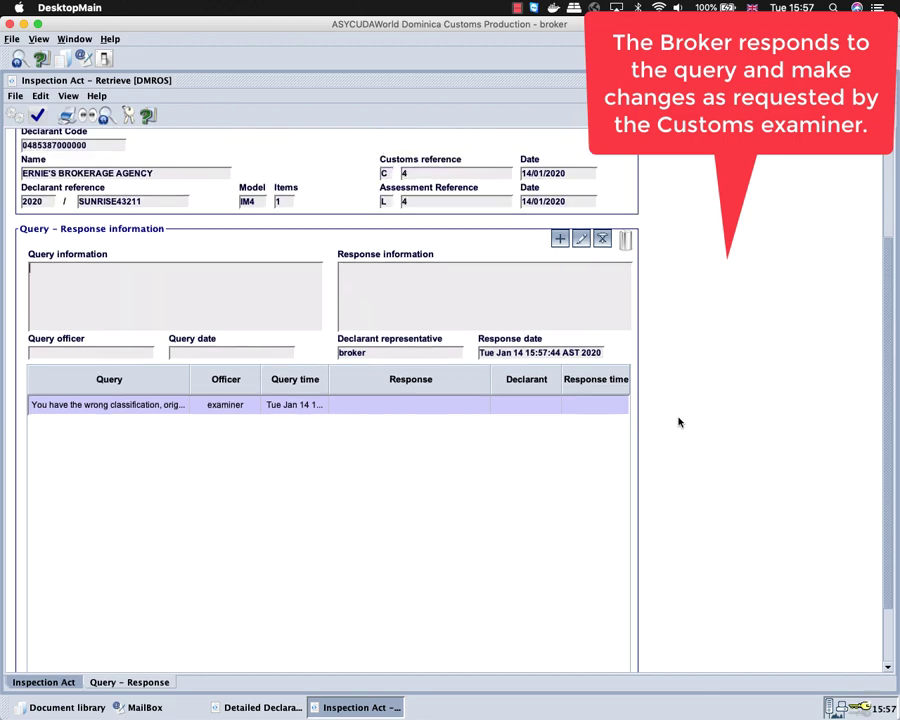
left_click(286, 407)
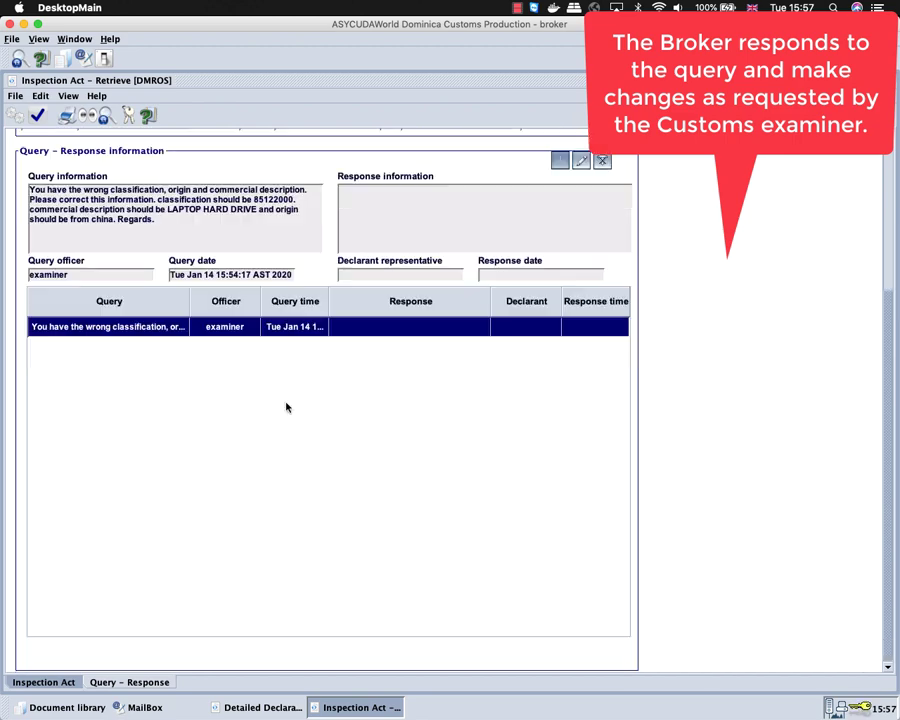
Answer the query with 'Please verify the changes that you requested.' and review the recorded response
left_click(408, 230)
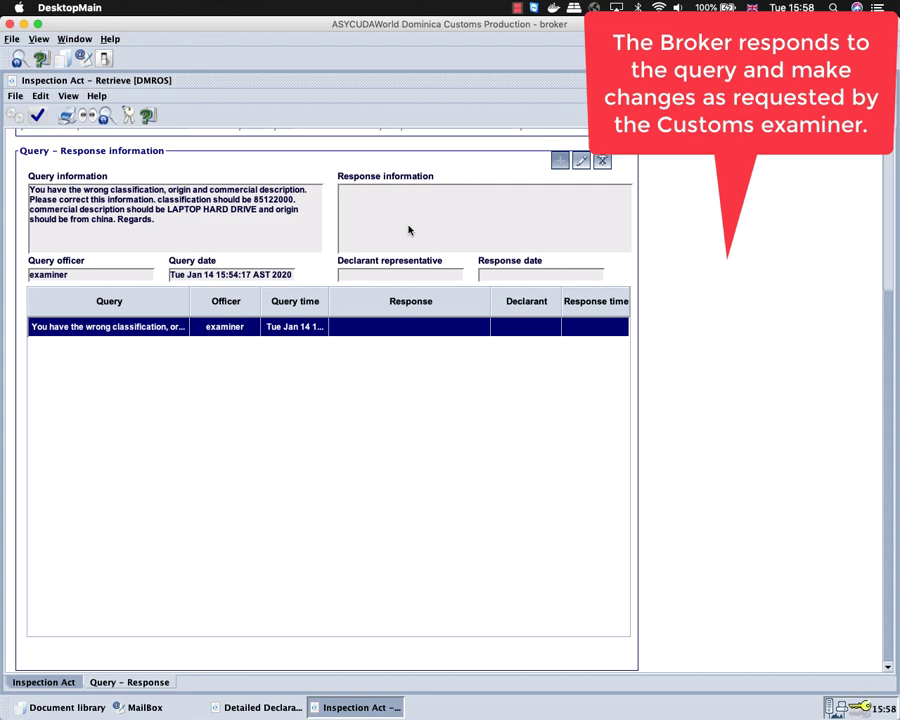
type("PLEASE")
key("BackSpace")
key("BackSpace")
key("BackSpace")
key("BackSpace")
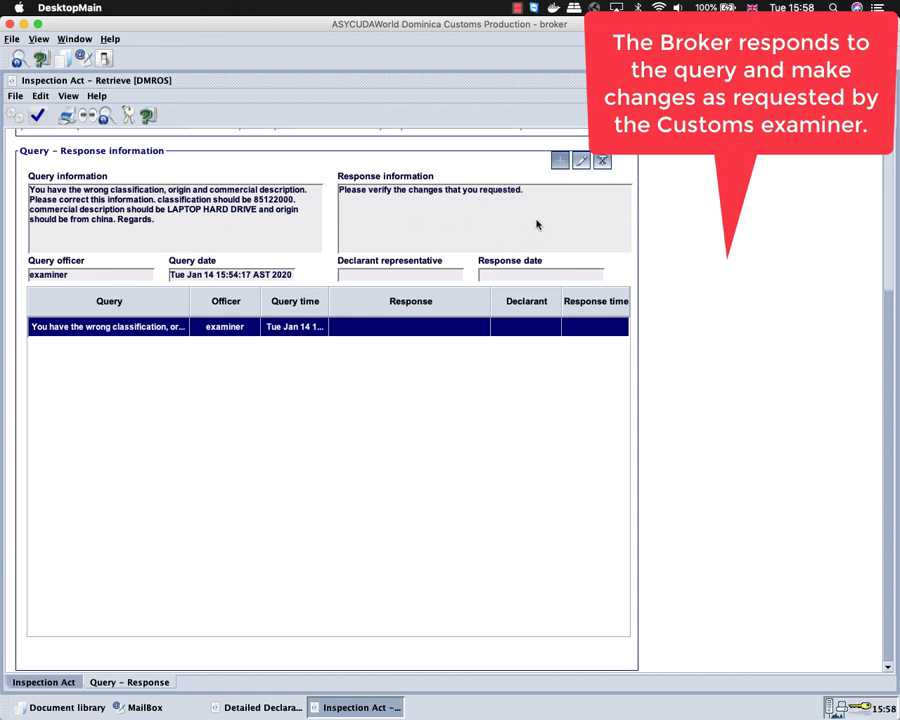
left_click(582, 161)
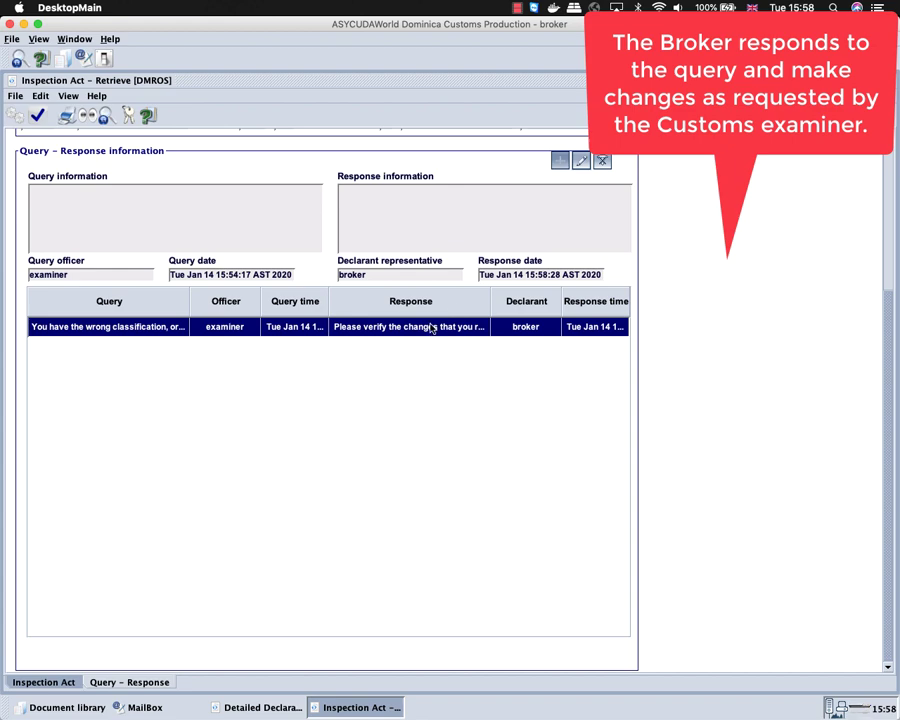
right_click(328, 333)
left_click(360, 348)
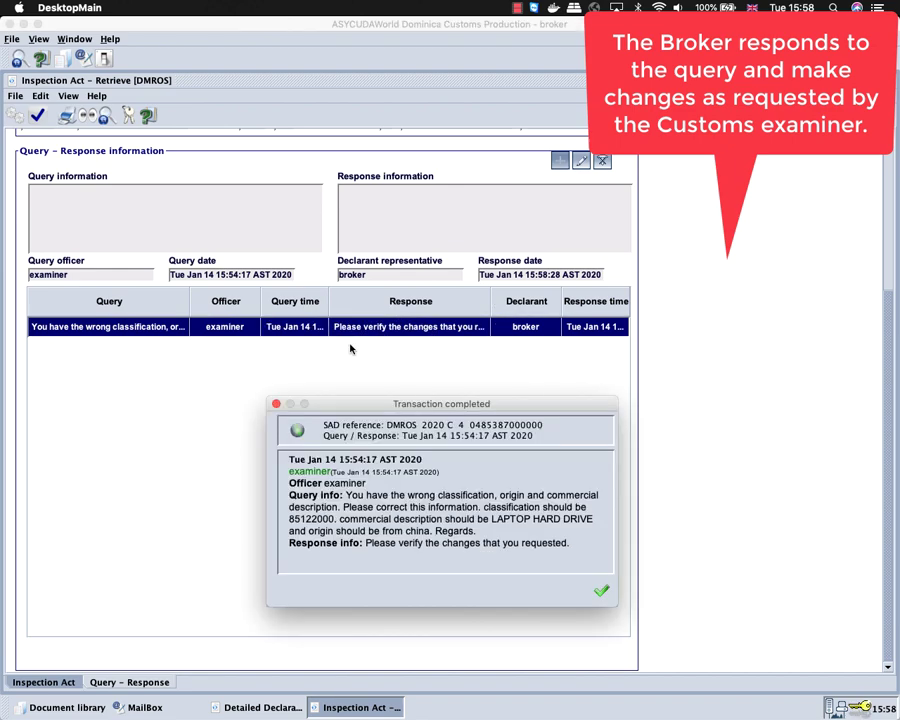
left_click(601, 593)
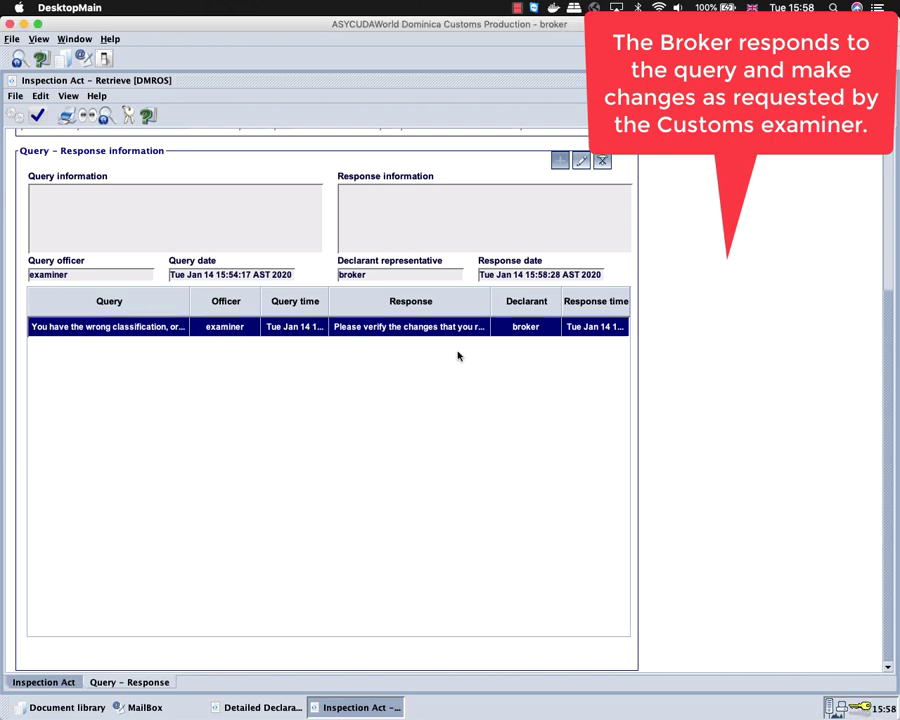
Return to the examination results and validate the inspection act
left_click(63, 682)
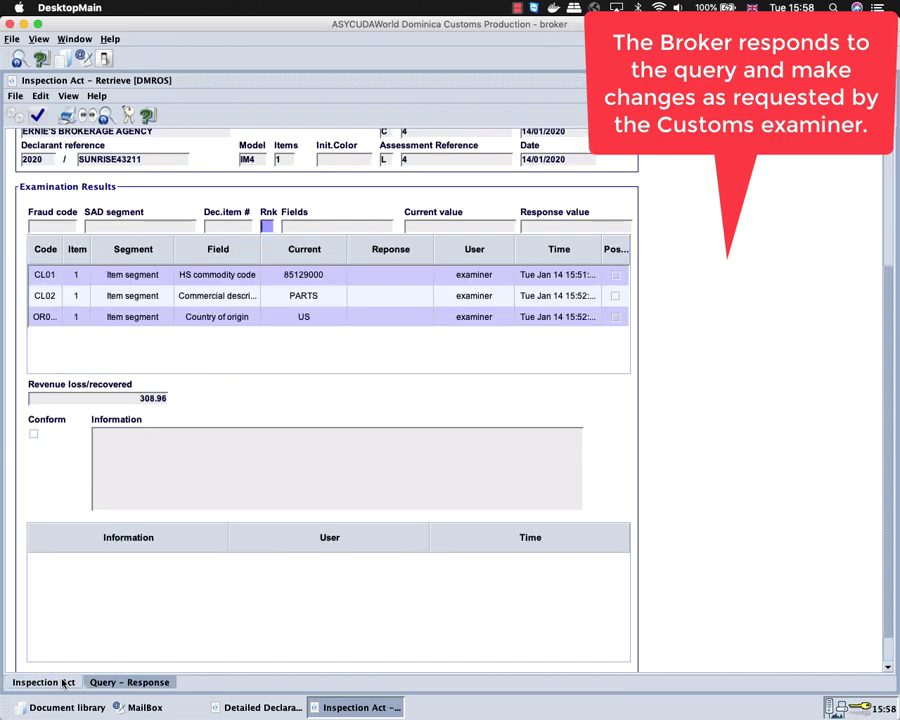
left_click(38, 116)
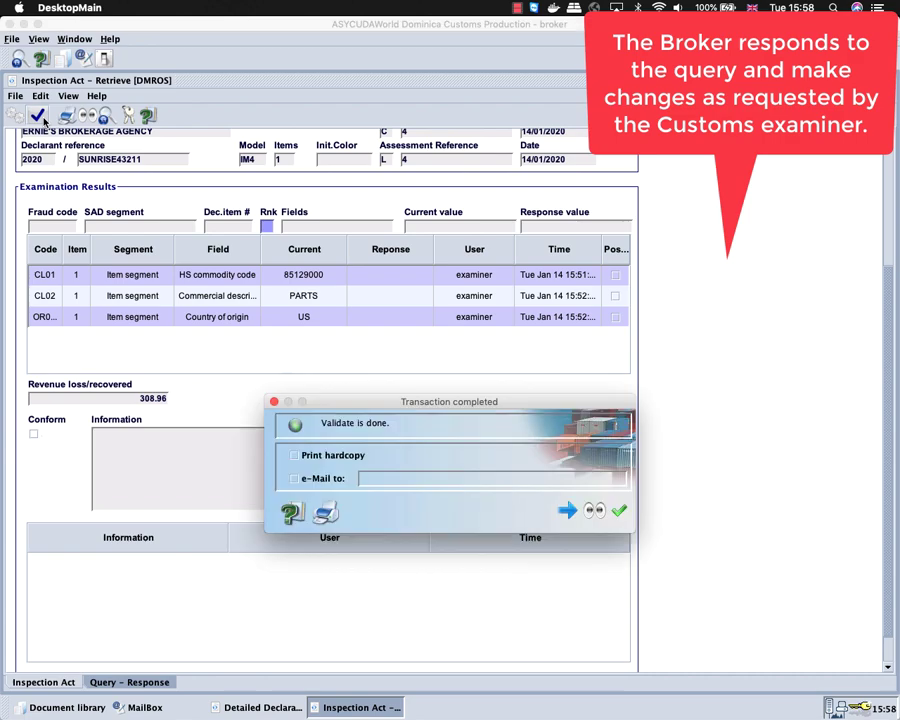
left_click(619, 510)
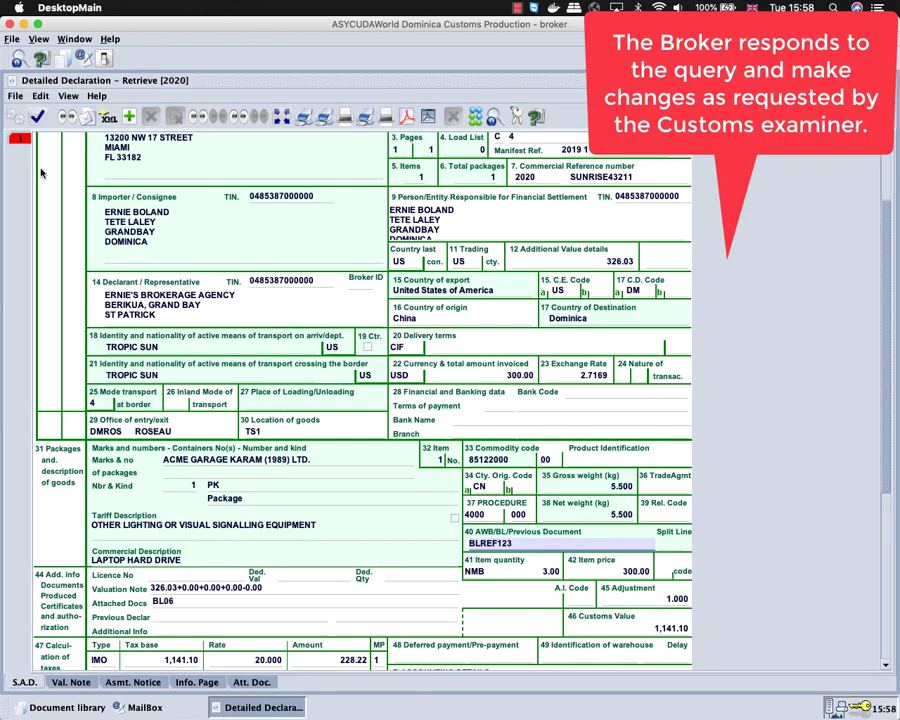
Validate the corrected C 4 declaration as the query response and close it
left_click(40, 118)
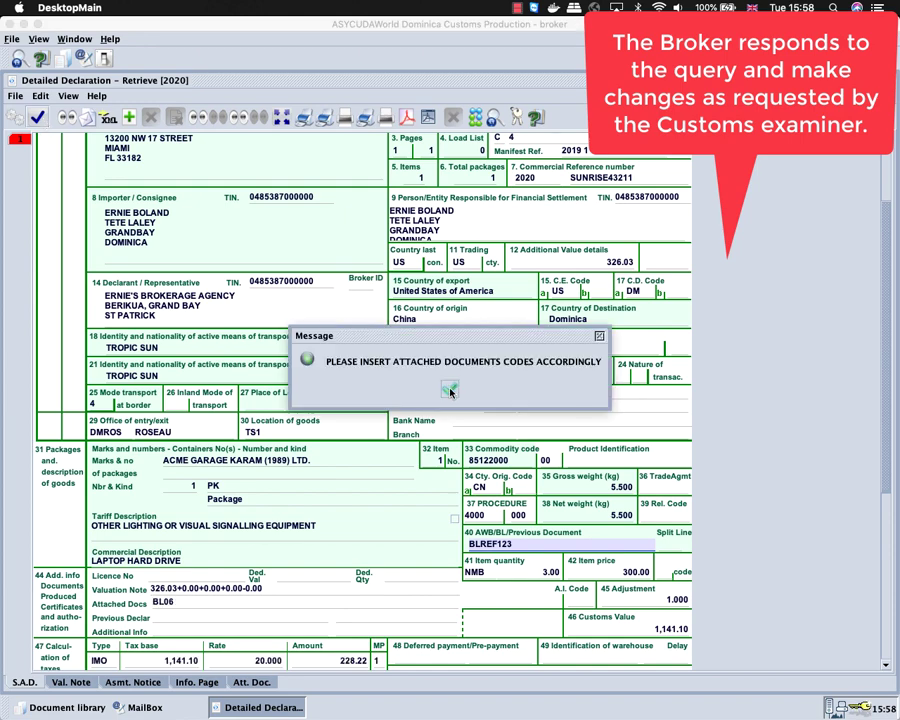
left_click(450, 390)
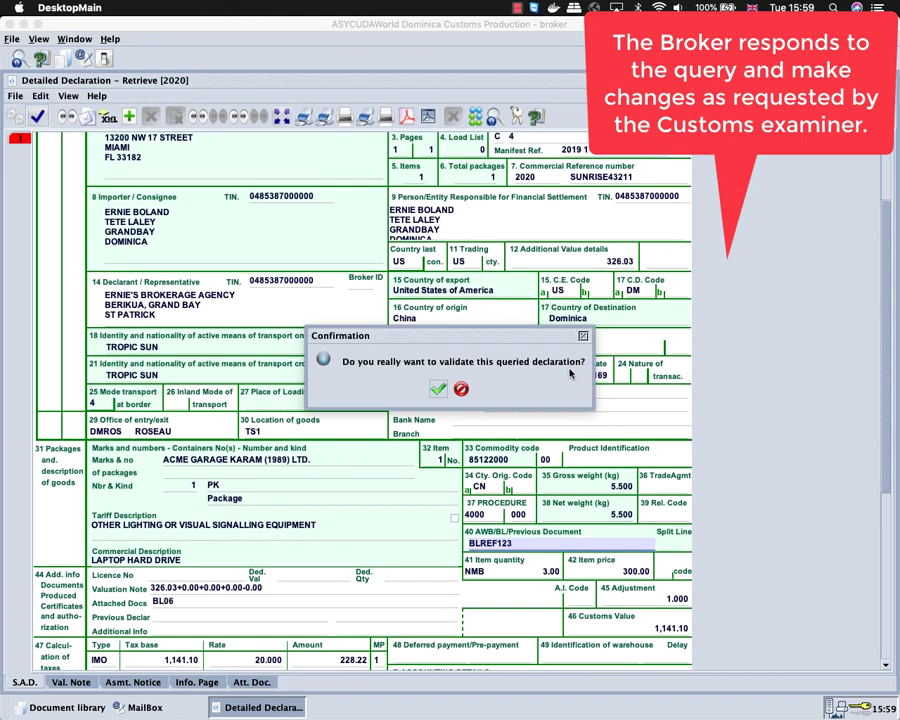
left_click(437, 389)
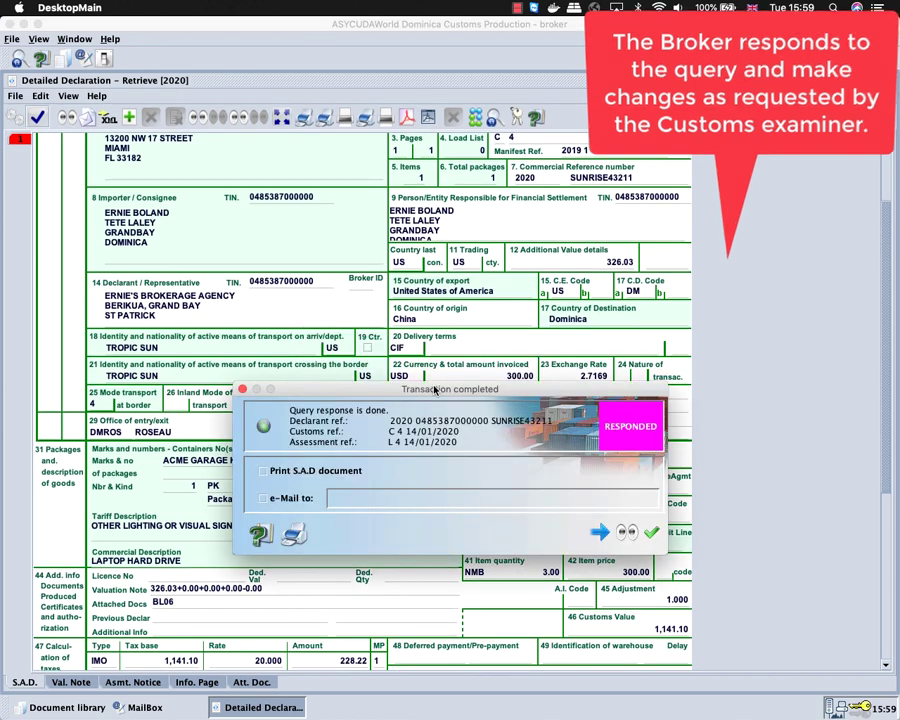
left_click(650, 536)
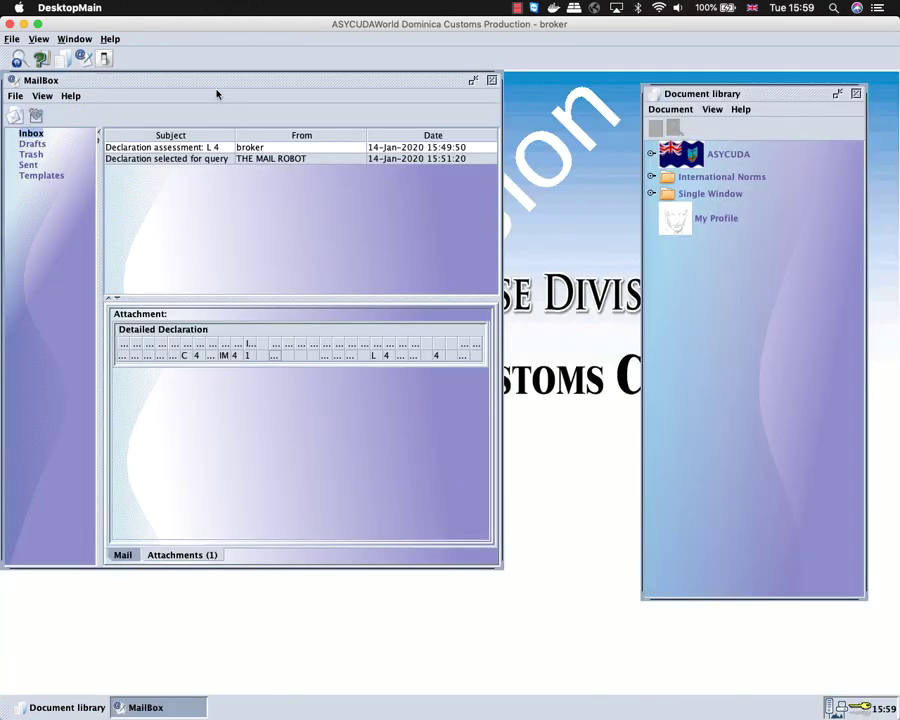
End the broker session and sign in with the examiner's login name and password
left_click(104, 58)
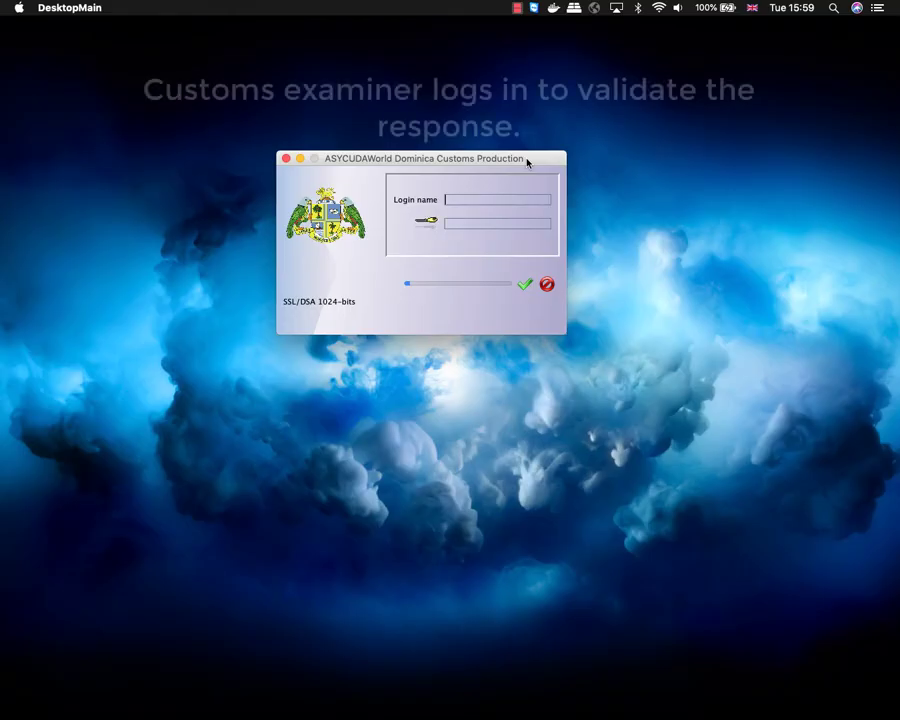
type("examiner")
key("Tab")
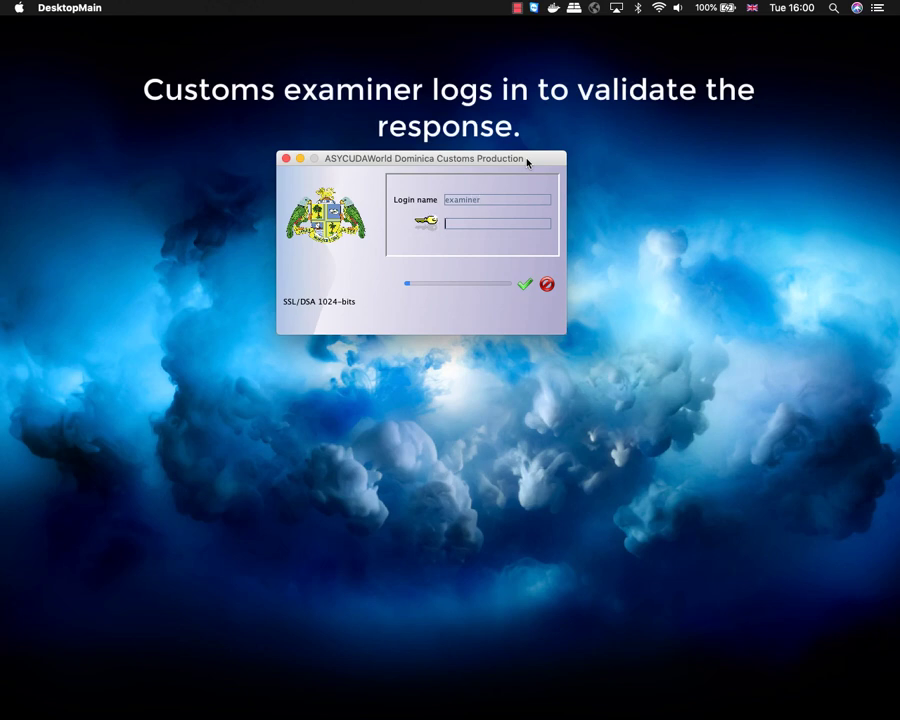
type("********")
key("Return")
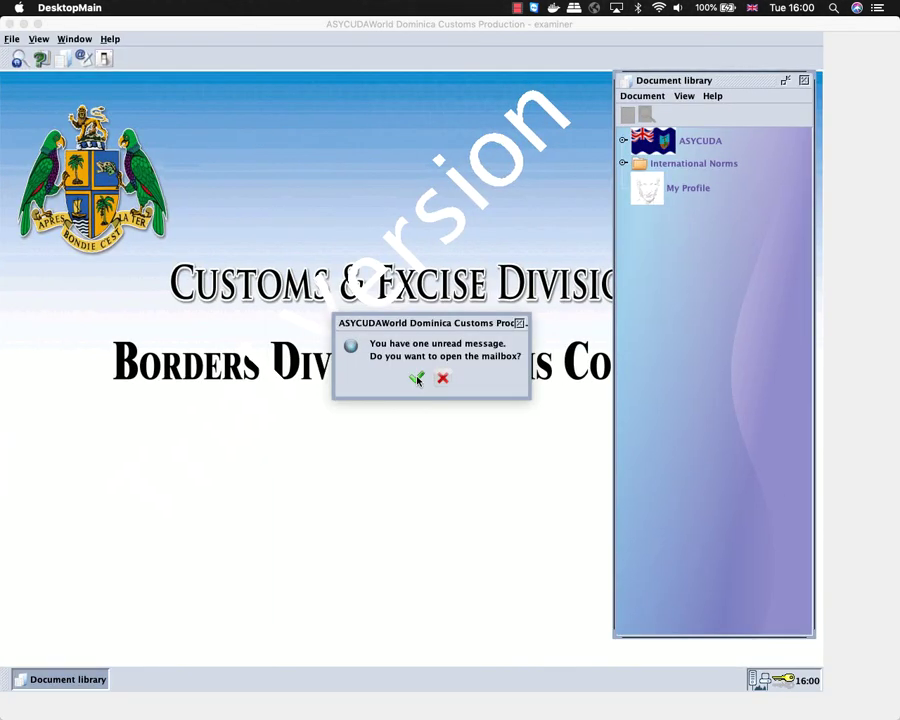
Open and enlarge the mailbox, then retrieve the declaration attached to the C 4 response mail
left_click(416, 378)
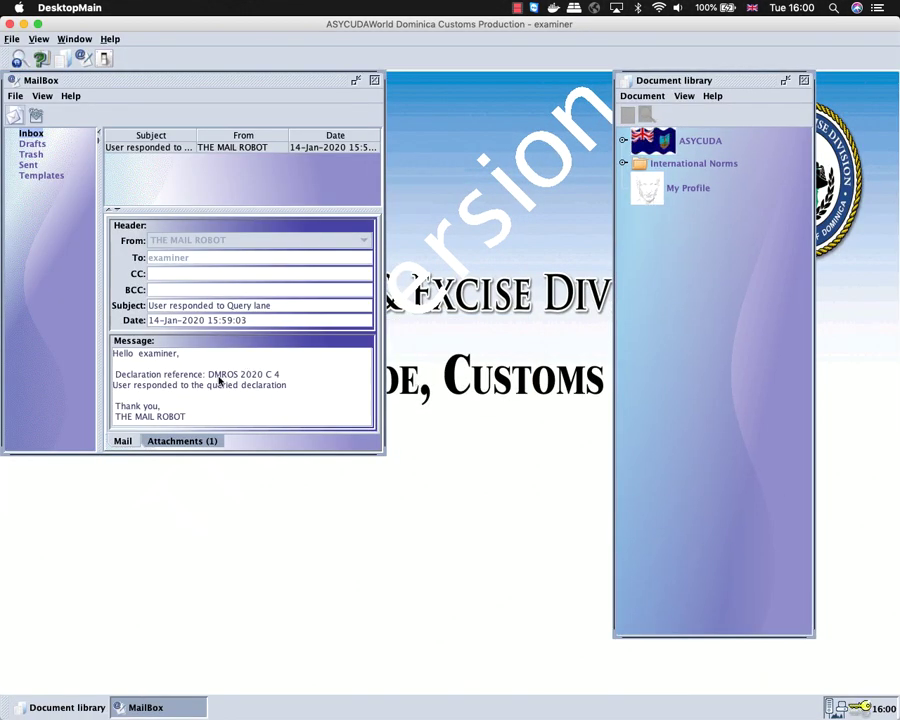
left_click_drag(385, 459, 475, 530)
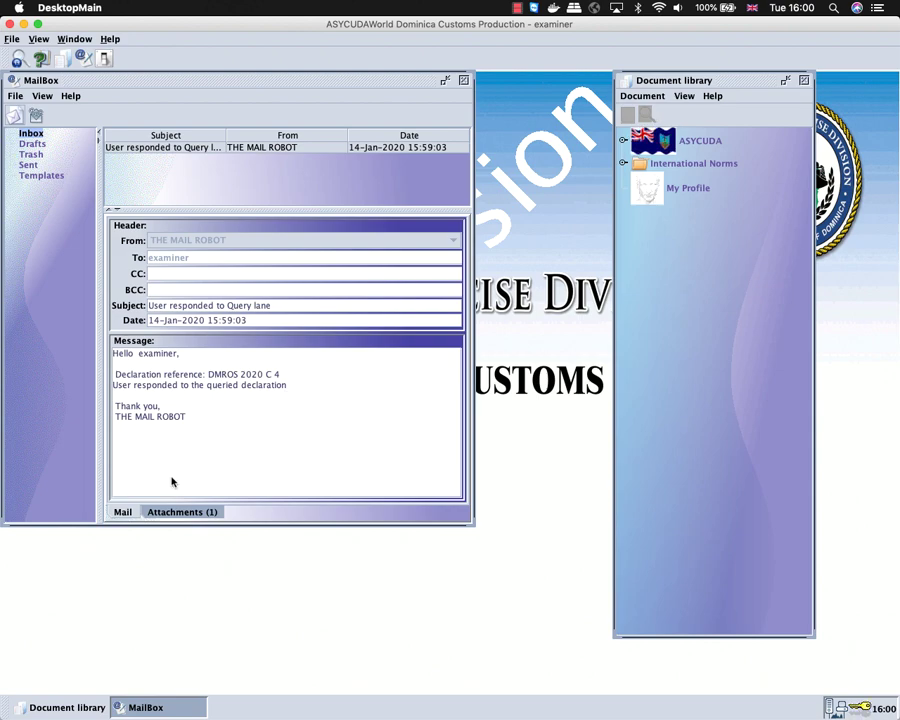
left_click(197, 510)
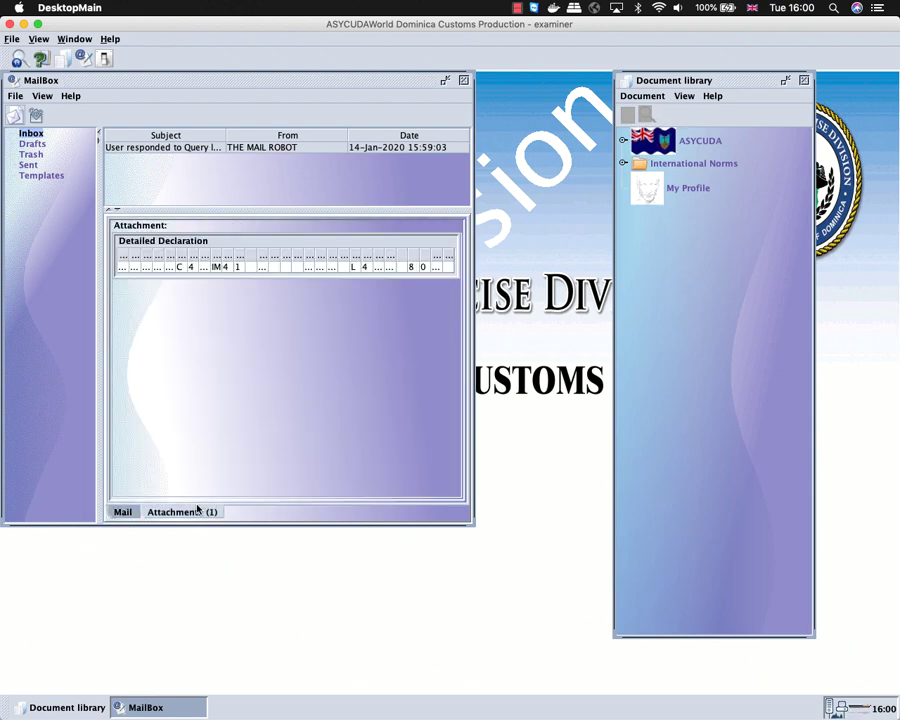
right_click(284, 269)
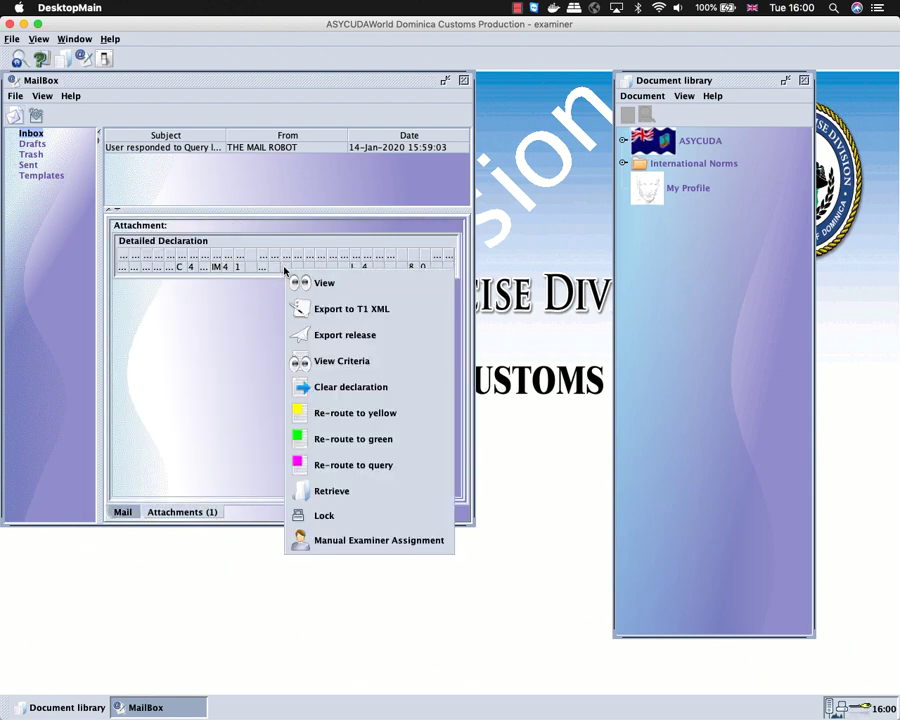
left_click(382, 492)
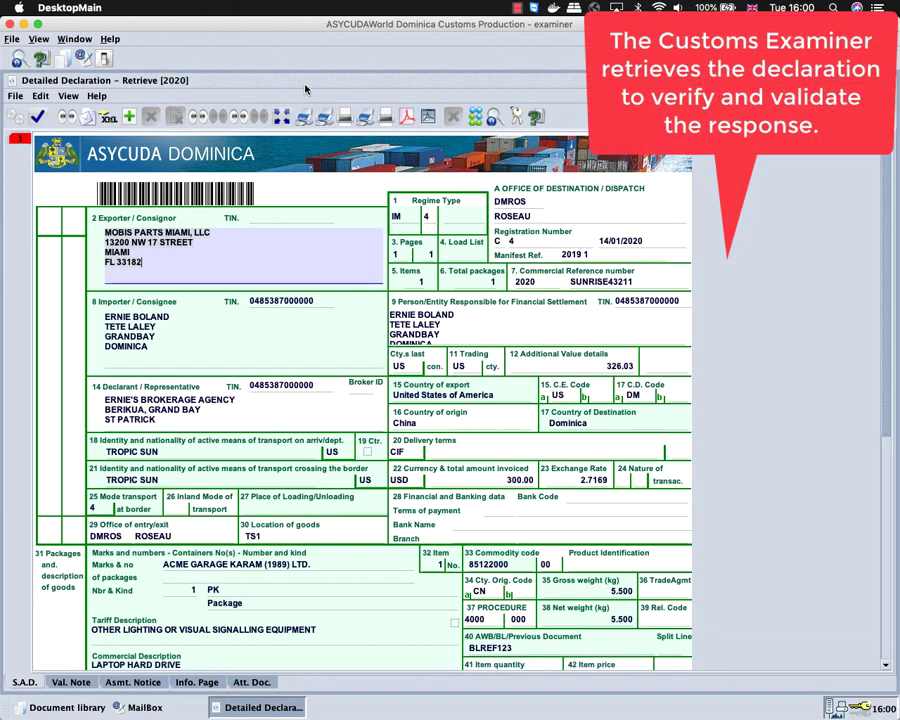
Check the corrected origin code CN and verify the retrieved declaration, dismissing the reminders
scroll(228, 422, "down", 5)
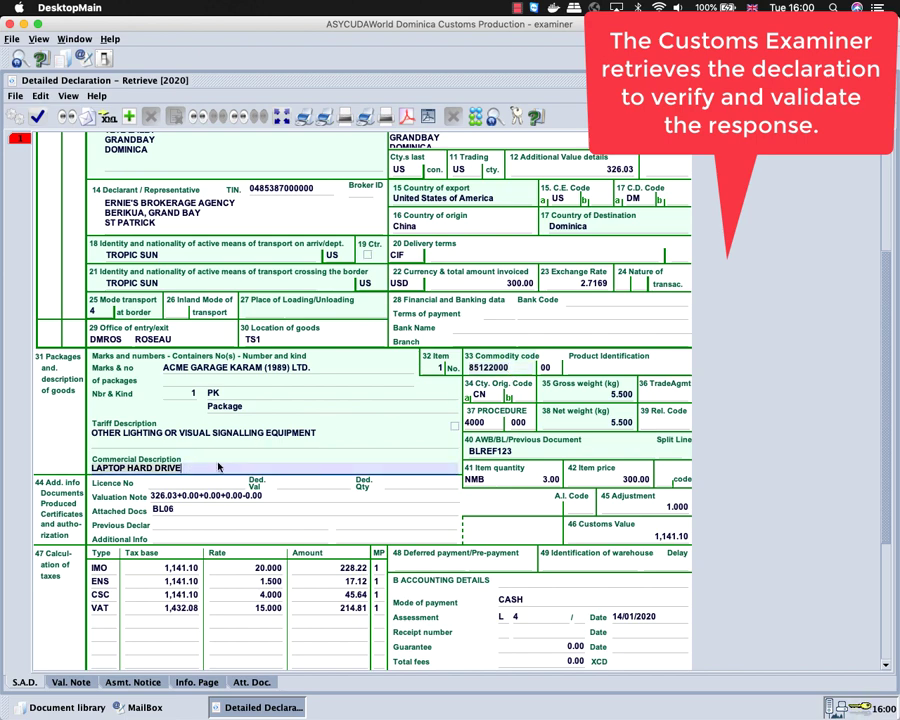
left_click(485, 395)
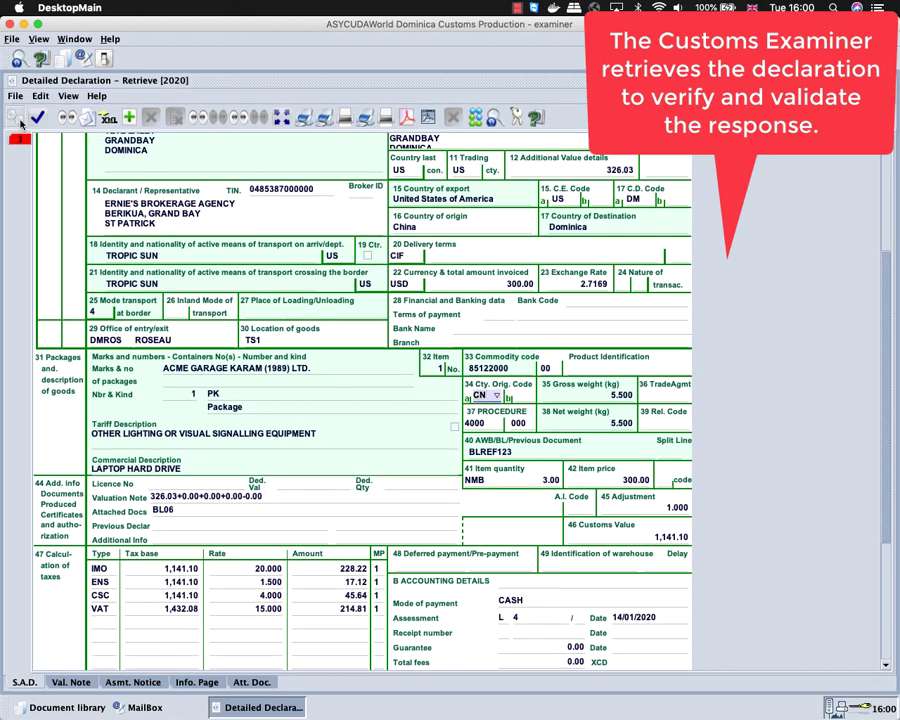
left_click(18, 119)
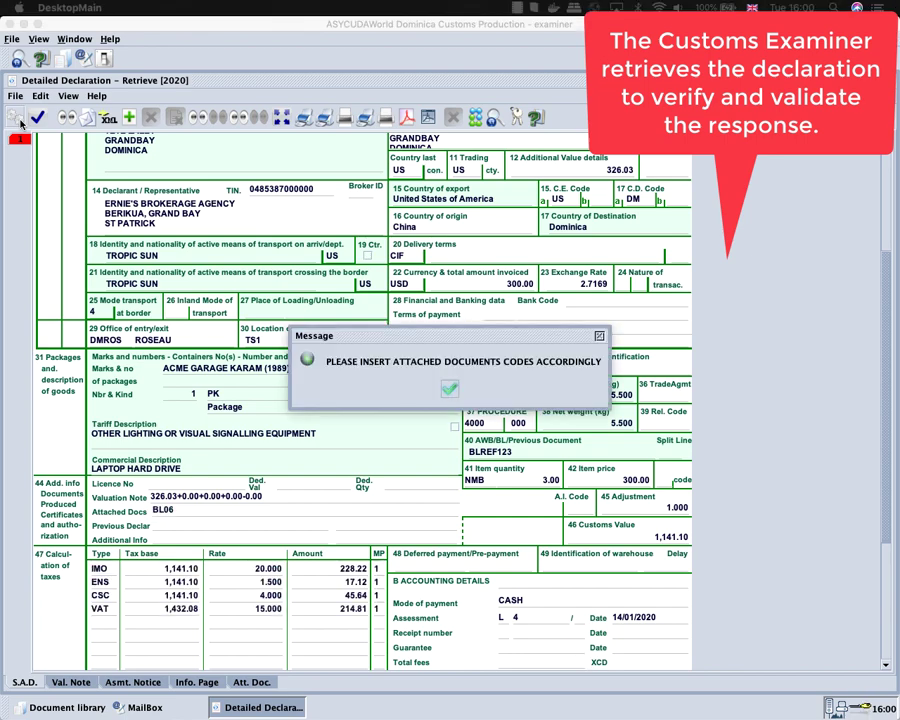
left_click(450, 389)
left_click(450, 396)
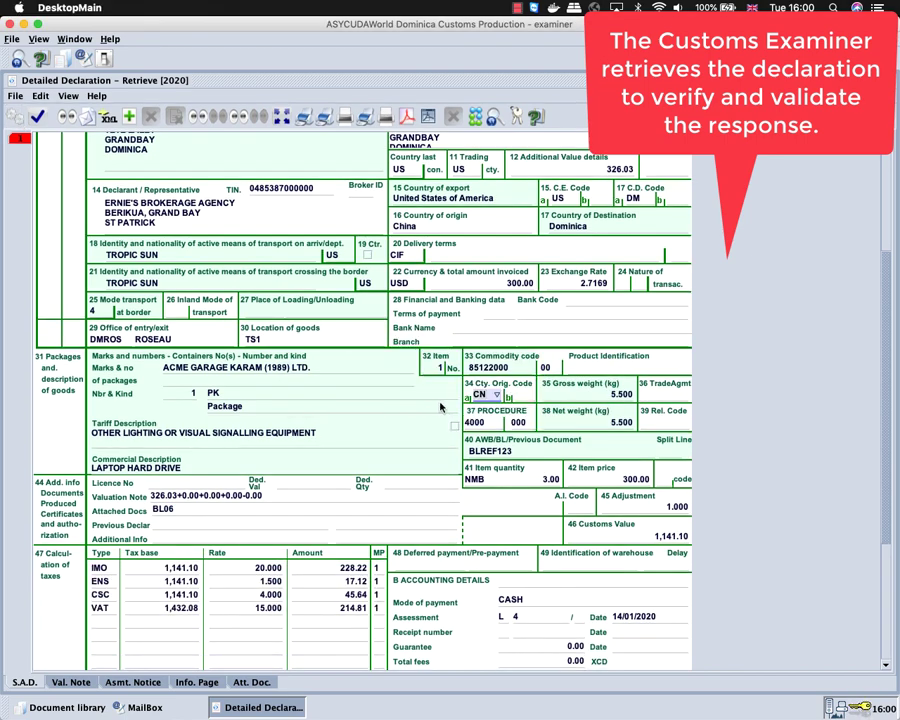
Validate the broker's response so the declaration becomes assessed
left_click(38, 119)
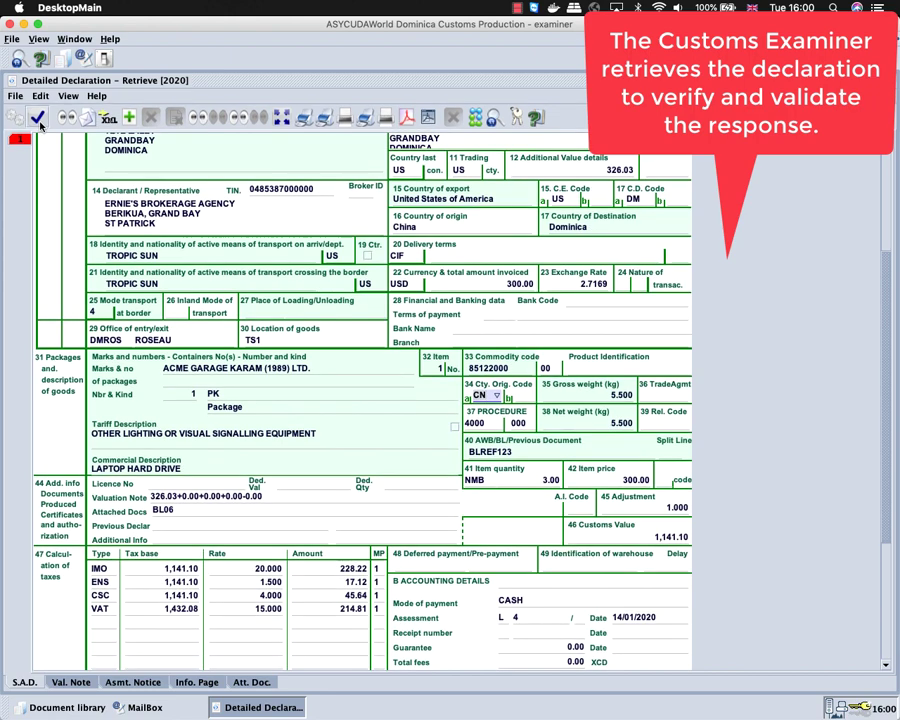
left_click(450, 389)
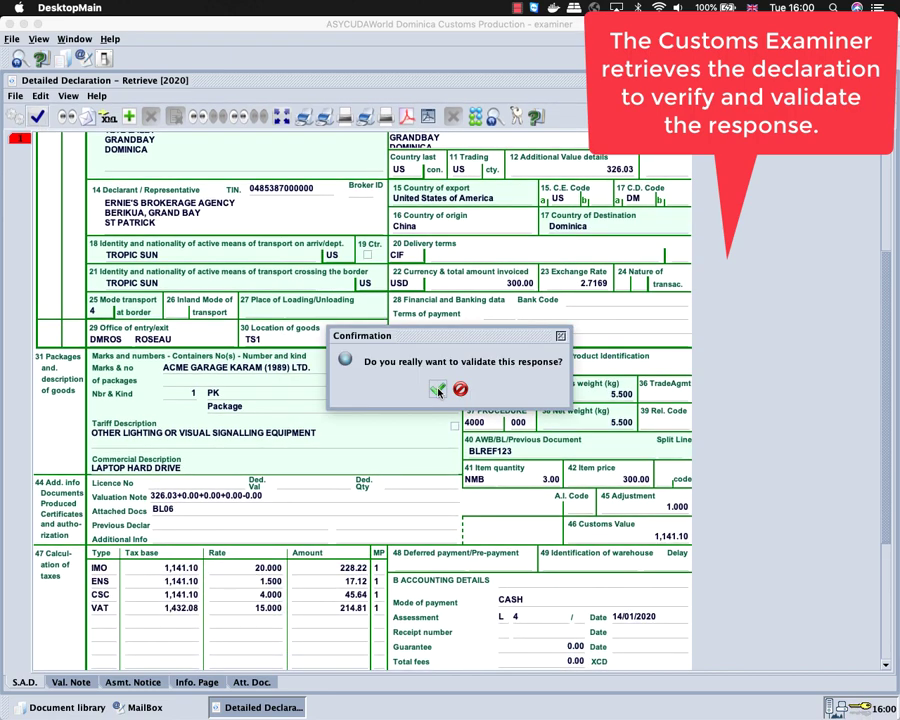
left_click(438, 390)
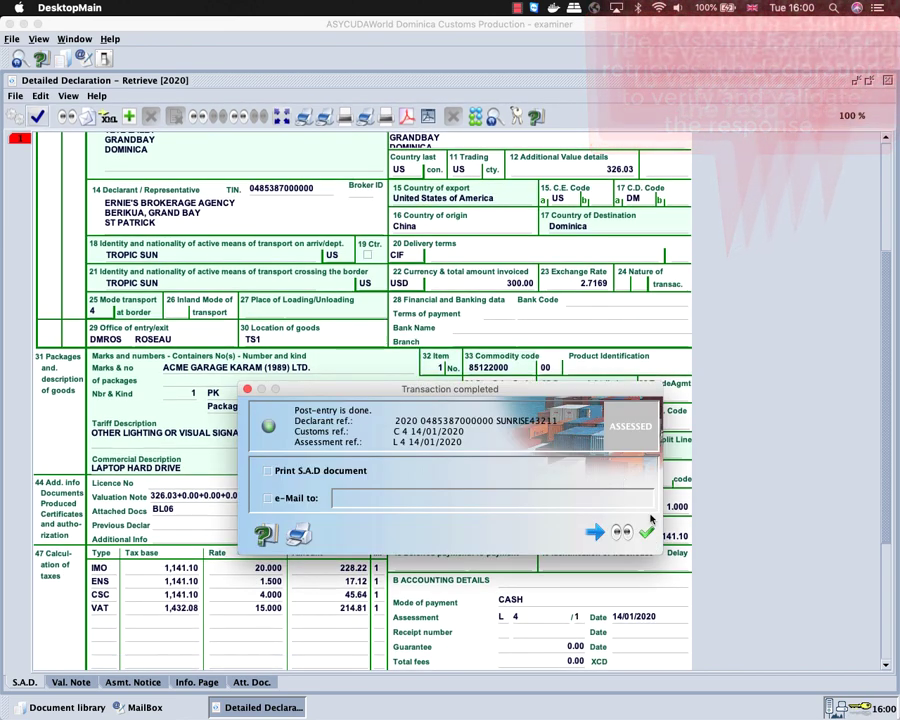
left_click(647, 535)
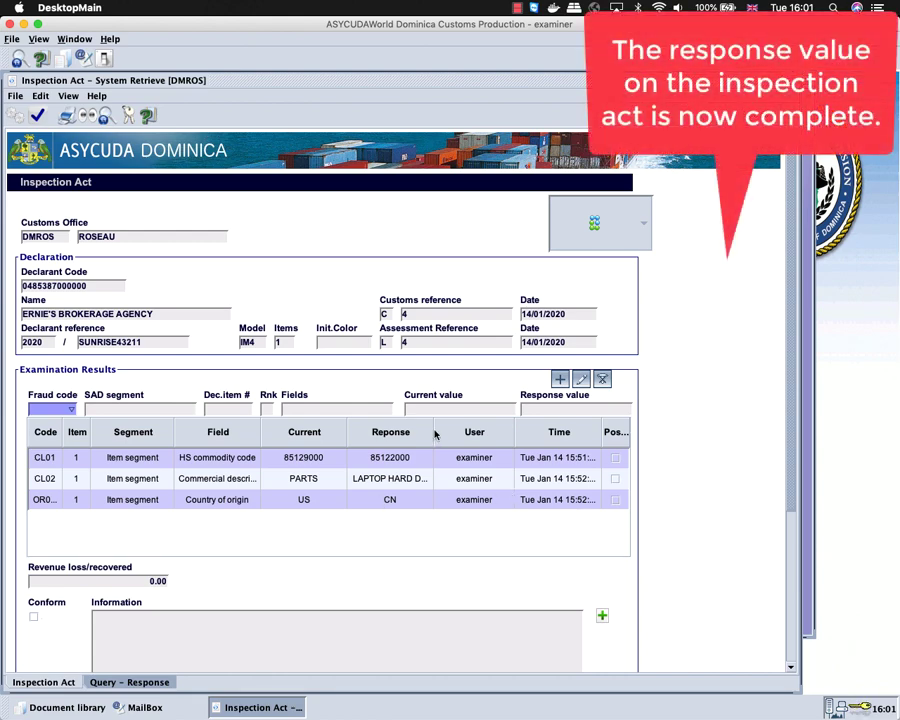
View the CL01 commodity code finding's details, showing response 85122000, then close them
left_click(407, 462)
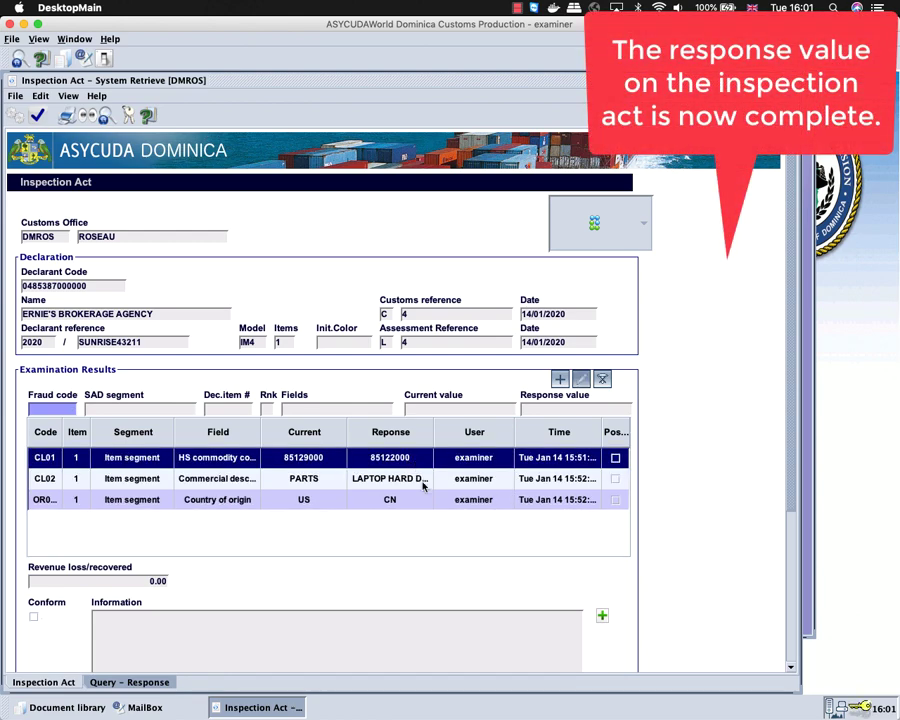
left_click(403, 479)
left_click(404, 500)
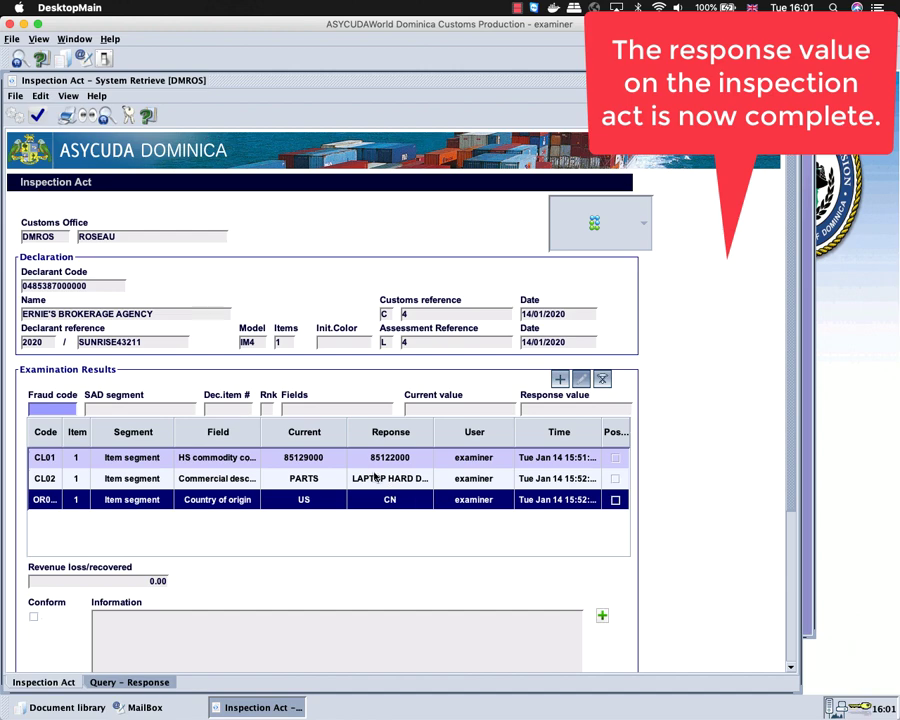
left_click(375, 458)
right_click(372, 459)
left_click(385, 469)
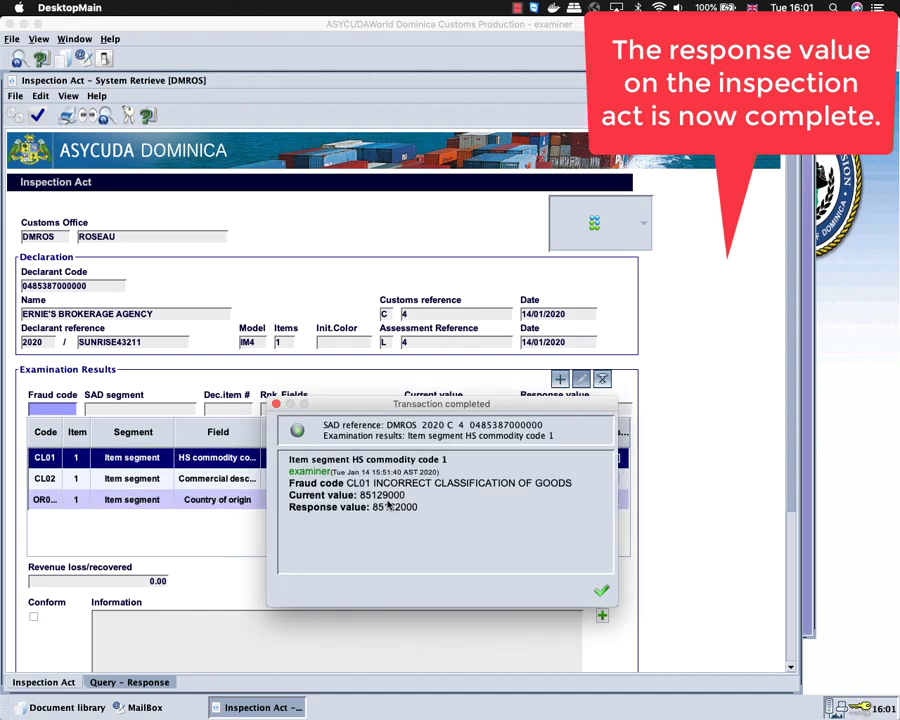
left_click(599, 592)
View the CL02 finding: current value PARTS, response LAPTOP HARD DRIVE
right_click(338, 484)
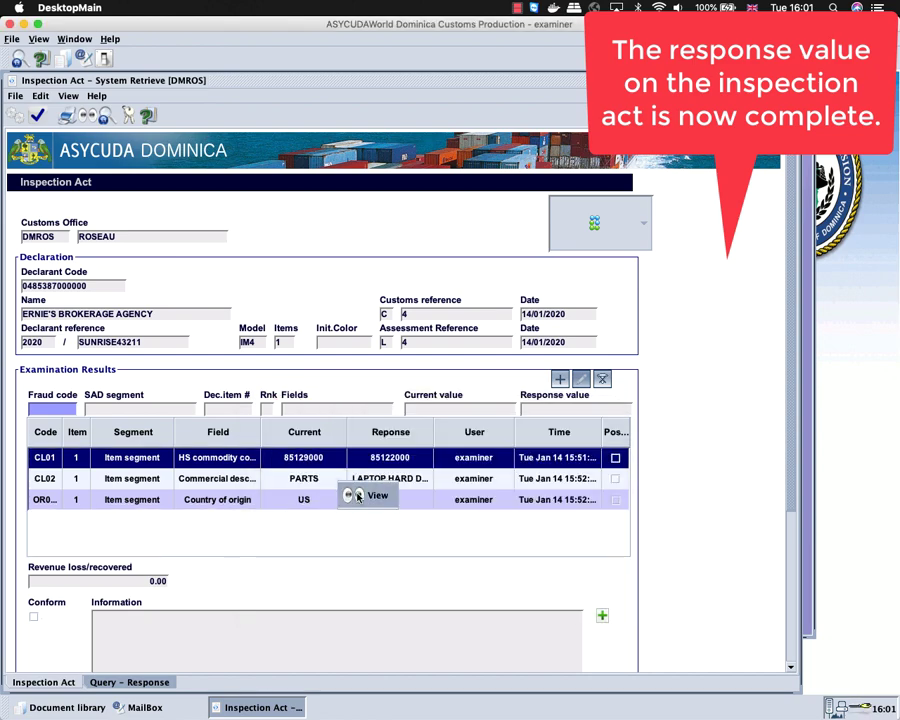
left_click(326, 478)
right_click(334, 486)
left_click(348, 495)
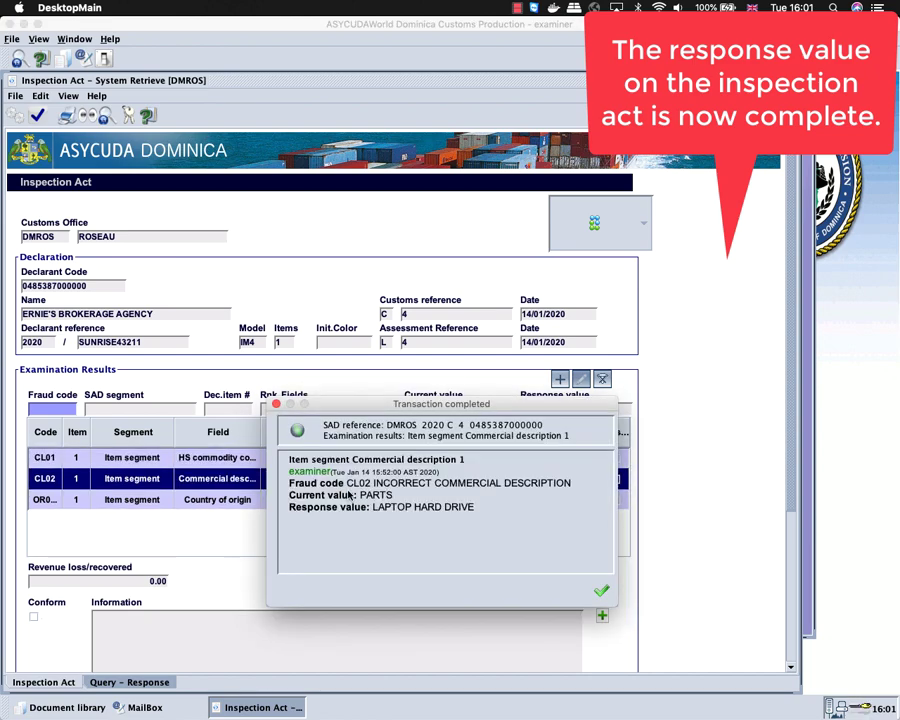